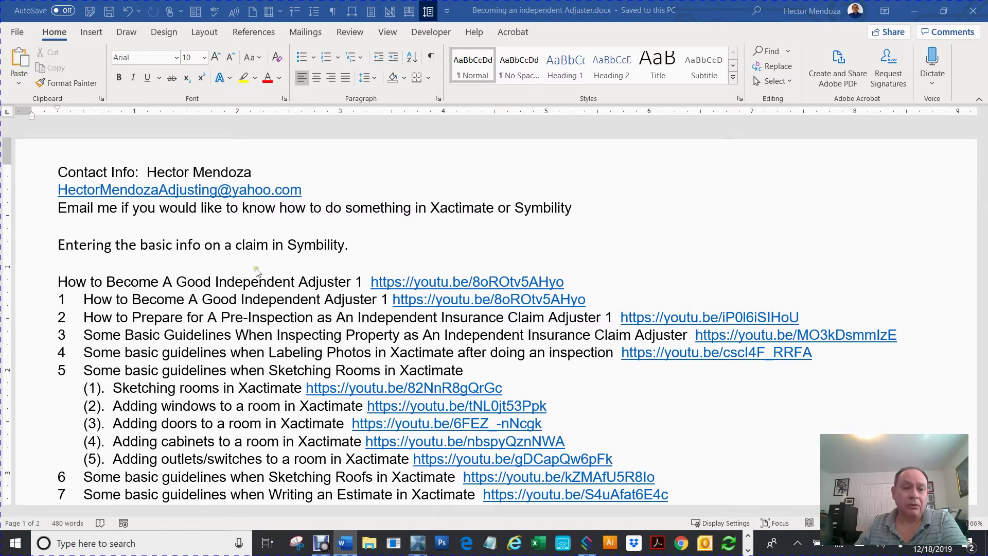
Step: Highlight the claim-info line and the contact email link line in the Word document
{"action": "triple_click", "coordinate": [194, 248]}
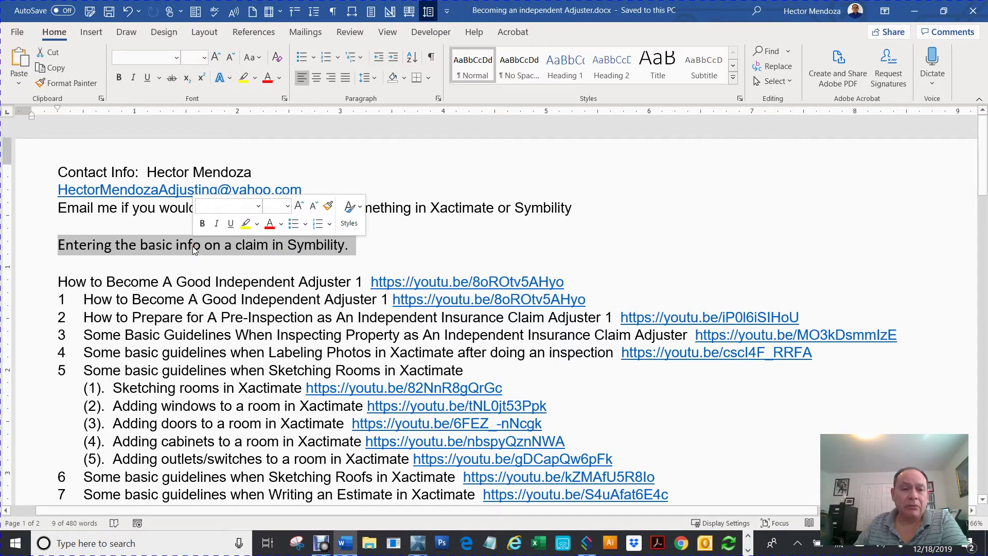
{"action": "triple_click", "coordinate": [181, 194]}
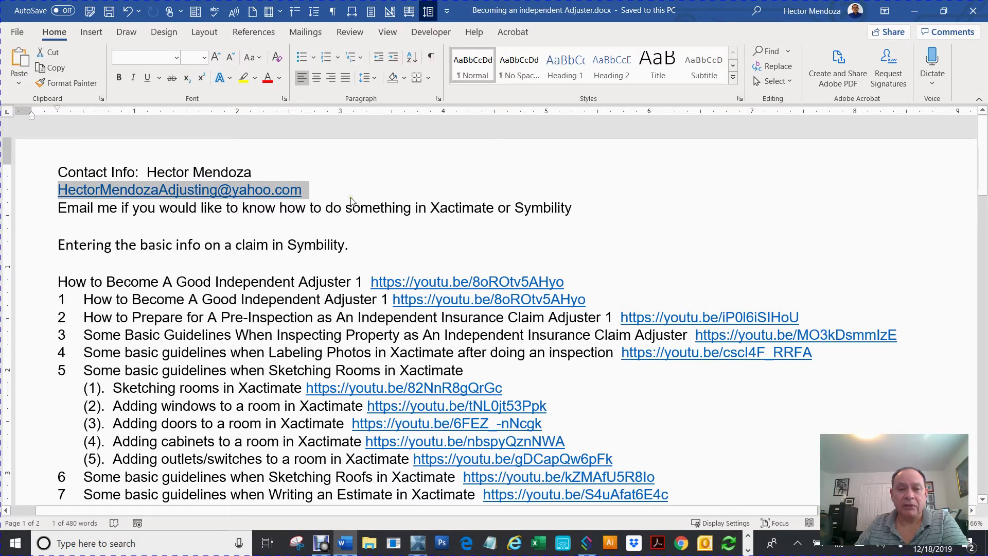
{"action": "scroll", "coordinate": [352, 201], "scroll_direction": "down", "scroll_amount": 3}
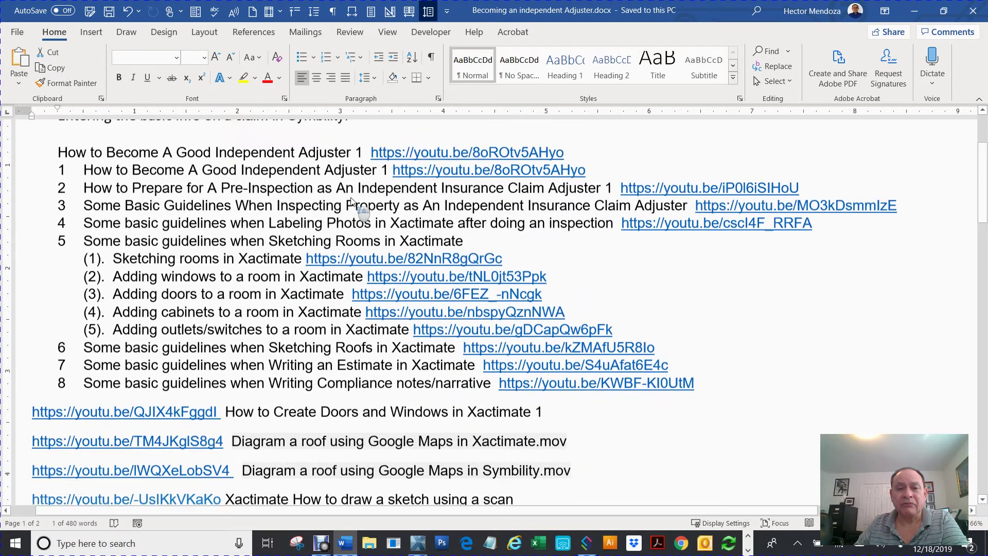
{"action": "scroll", "coordinate": [352, 201], "scroll_direction": "up", "scroll_amount": 2}
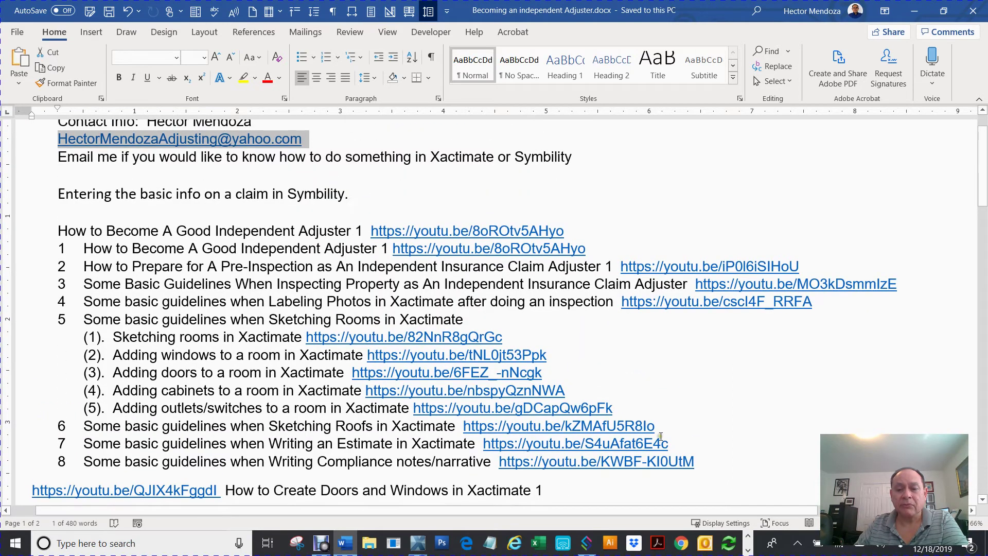
Step: Highlight the numbered list of adjuster video links
{"action": "left_click_drag", "start_coordinate": [708, 461], "coordinate": [34, 233]}
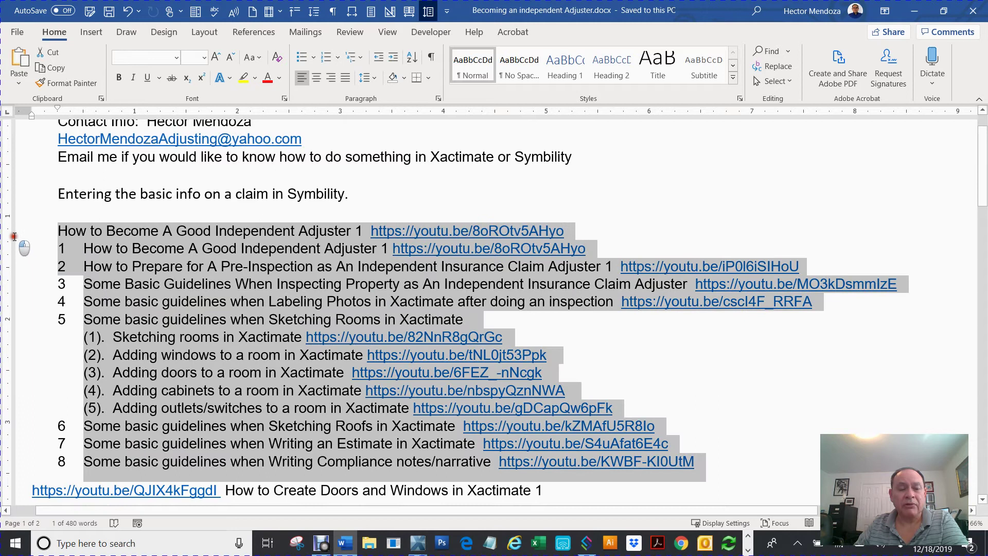
{"action": "scroll", "coordinate": [344, 251], "scroll_direction": "down", "scroll_amount": 1}
{"action": "scroll", "coordinate": [344, 251], "scroll_direction": "down", "scroll_amount": 1}
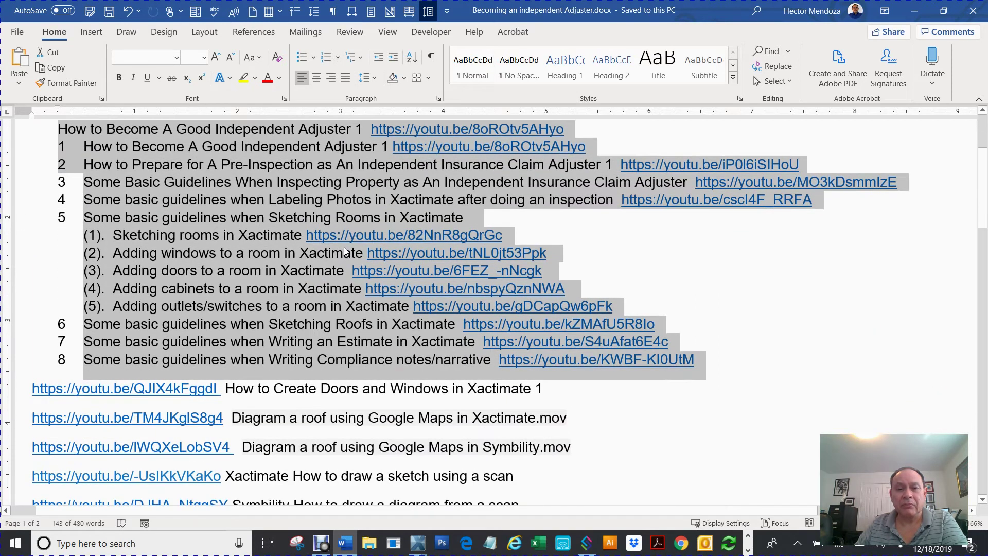
{"action": "scroll", "coordinate": [345, 252], "scroll_direction": "down", "scroll_amount": 2}
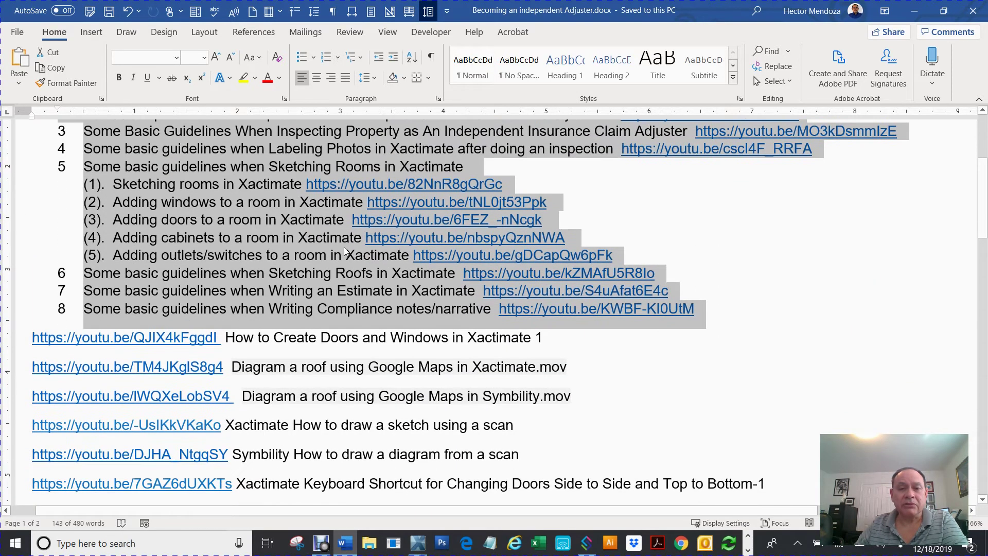
{"action": "scroll", "coordinate": [344, 251], "scroll_direction": "down", "scroll_amount": 2}
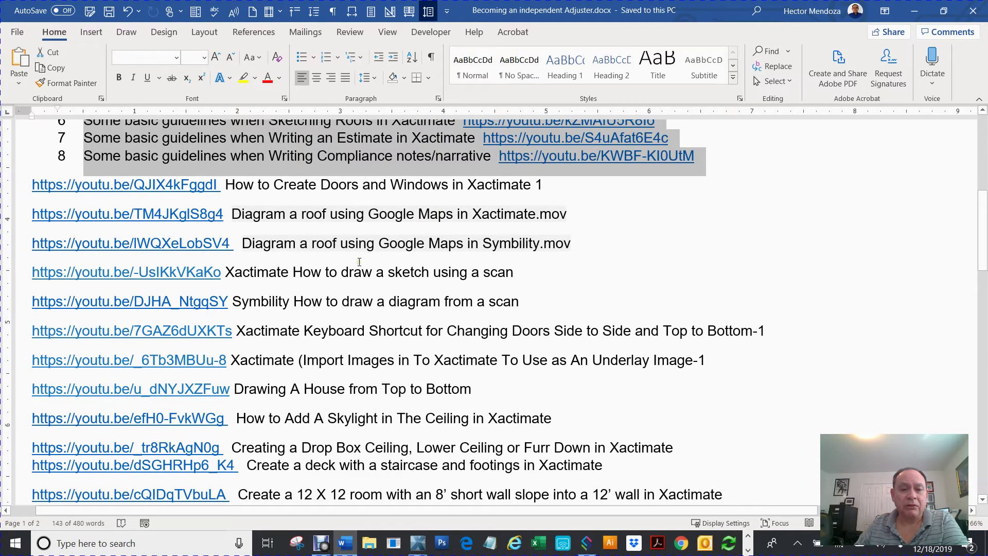
Step: Highlight the next group of Xactimate video links and the deck-to-templates links
{"action": "left_click_drag", "start_coordinate": [225, 183], "coordinate": [725, 456]}
{"action": "scroll", "coordinate": [625, 306], "scroll_direction": "down", "scroll_amount": 4}
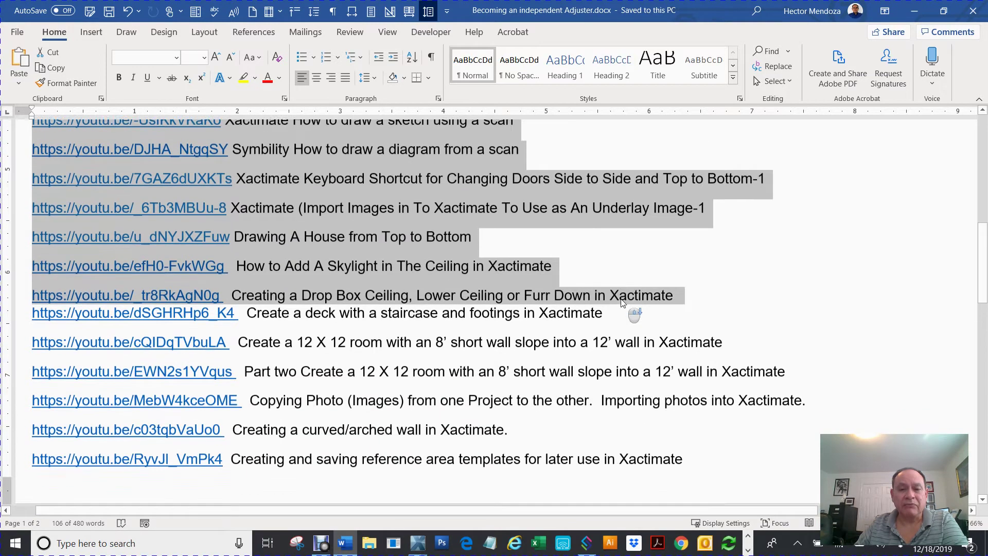
{"action": "scroll", "coordinate": [625, 308], "scroll_direction": "down", "scroll_amount": 2}
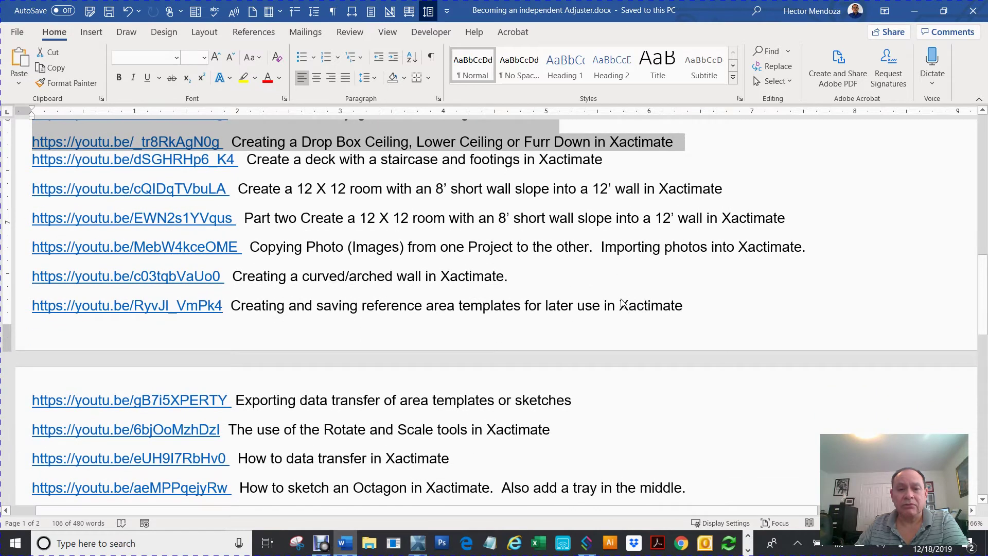
{"action": "left_click_drag", "start_coordinate": [706, 329], "coordinate": [20, 172]}
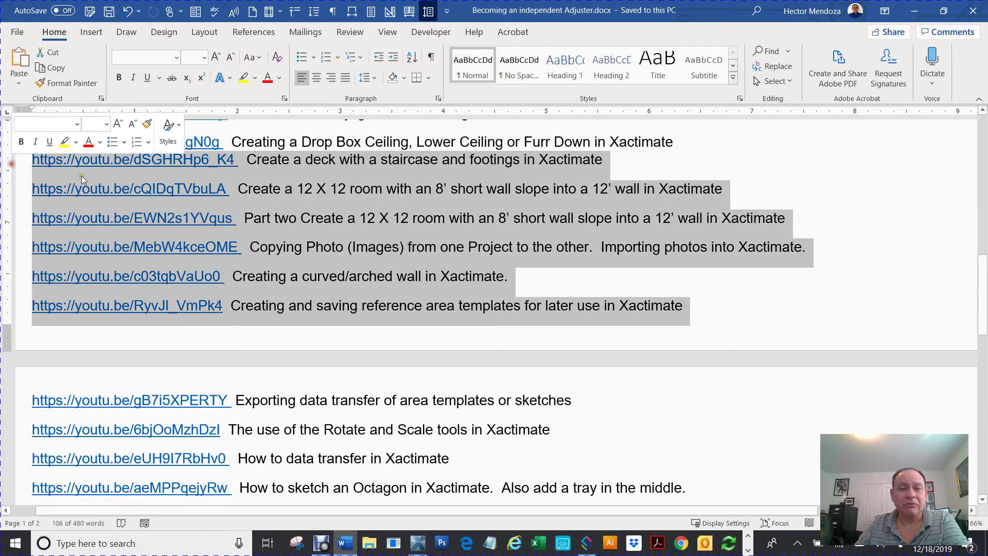
{"action": "scroll", "coordinate": [261, 194], "scroll_direction": "down", "scroll_amount": 4}
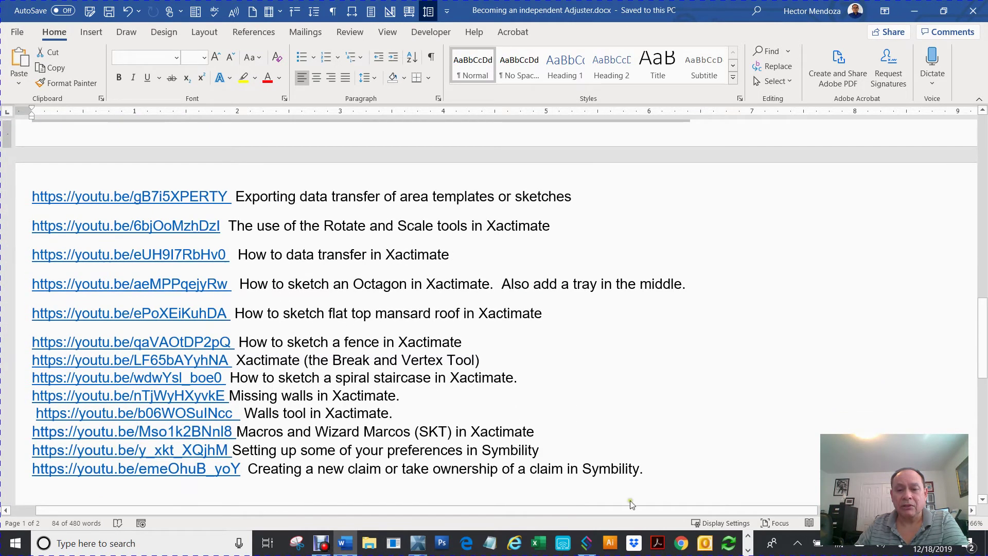
Step: Highlight the page 2 link lines, clear the selection, and switch to Debut Professional
{"action": "left_click_drag", "start_coordinate": [659, 471], "coordinate": [17, 200]}
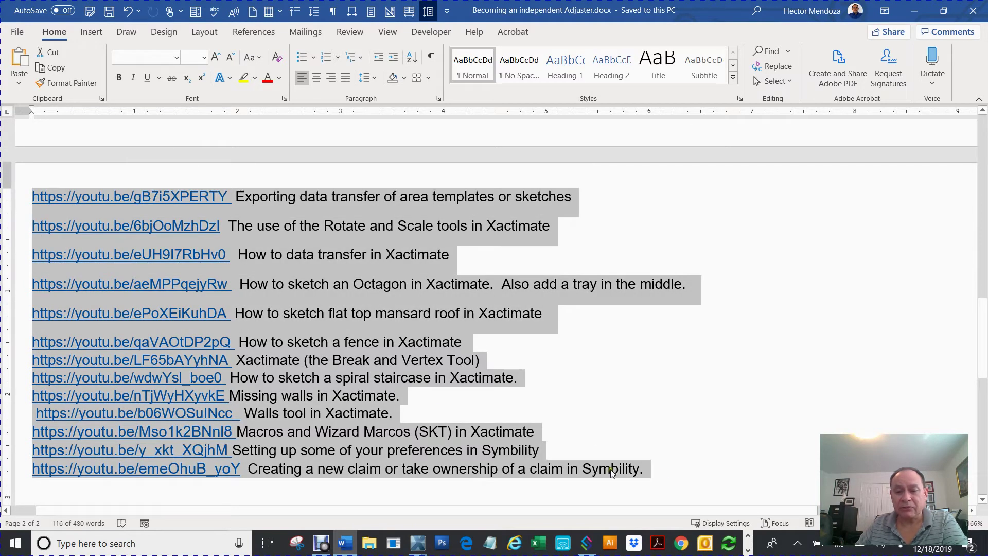
{"action": "scroll", "coordinate": [613, 429], "scroll_direction": "up", "scroll_amount": 20}
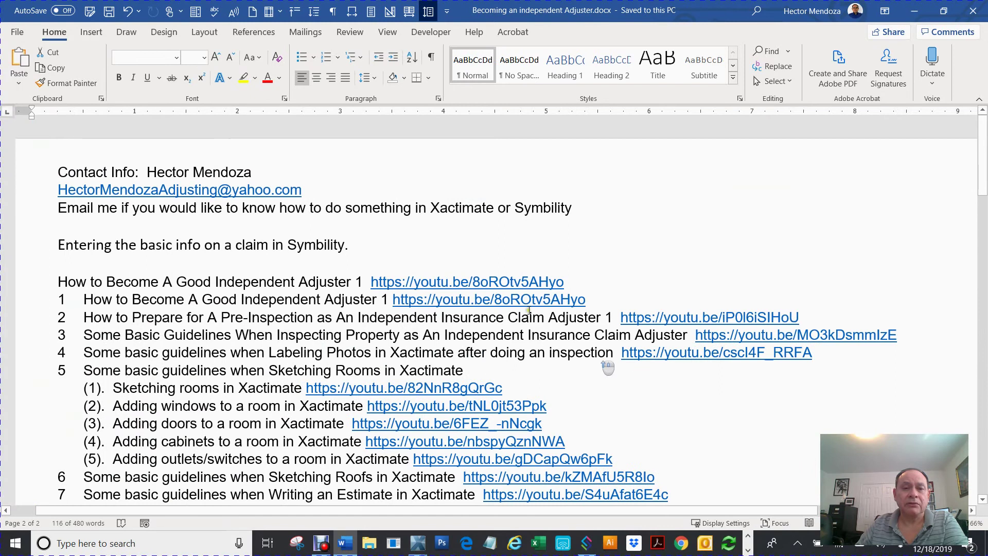
{"action": "left_click", "coordinate": [384, 247]}
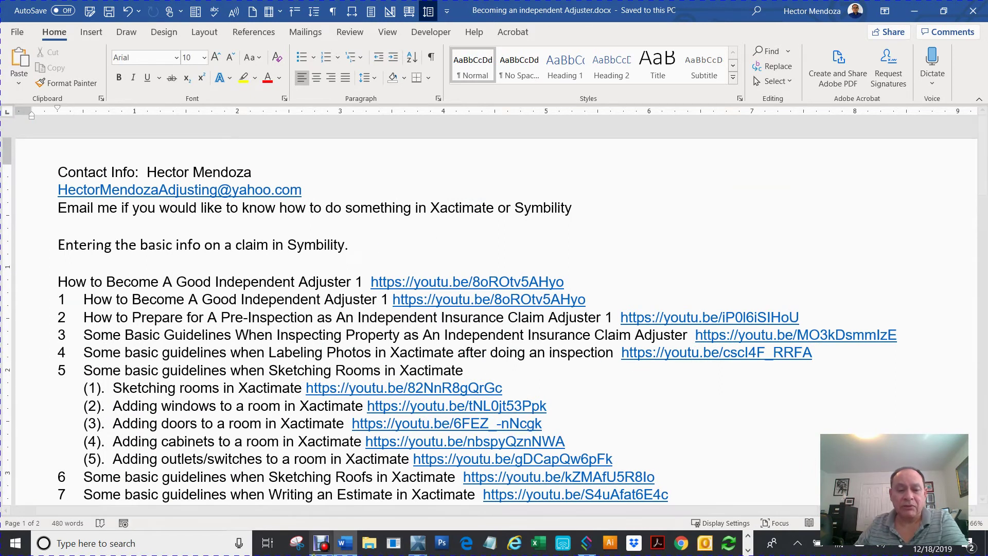
{"action": "left_click", "coordinate": [322, 547]}
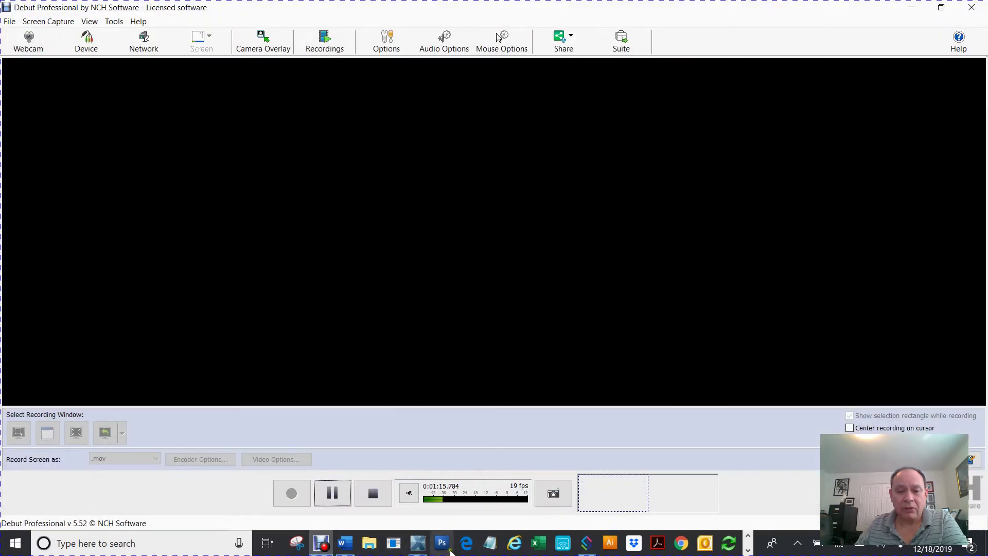
Step: Switch to Symbility and open the Training claim from the Mobile Claims list
{"action": "left_click", "coordinate": [587, 543]}
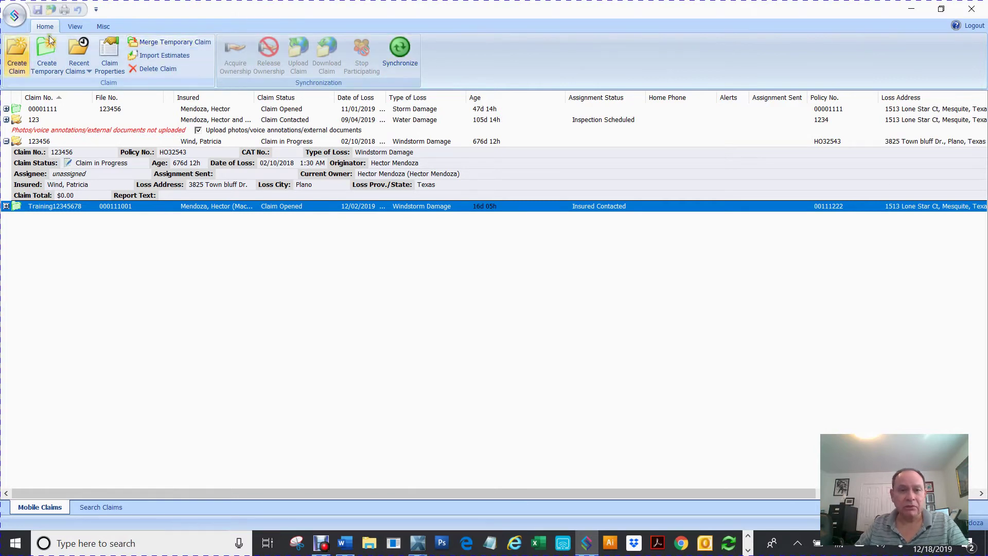
{"action": "double_click", "coordinate": [17, 206]}
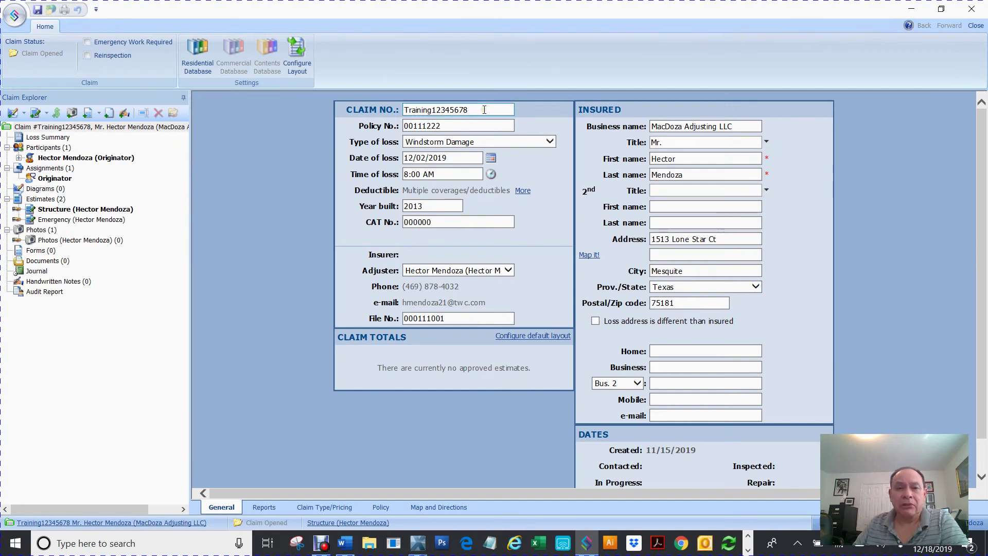
Step: Replace the claim number field text with 'Insured Name' and move on to Policy No
{"action": "left_click_drag", "start_coordinate": [491, 110], "coordinate": [399, 101]}
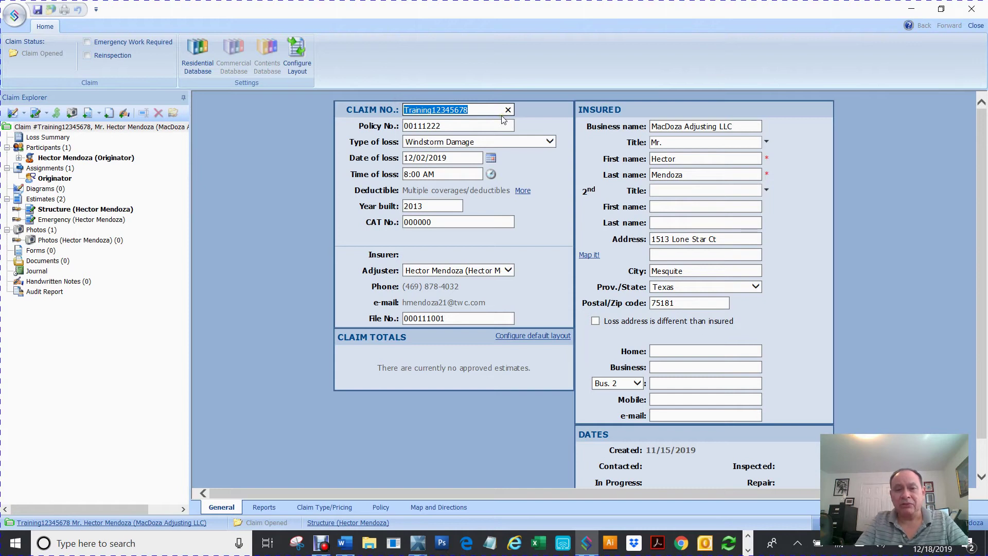
{"action": "type", "text": "Insur"}
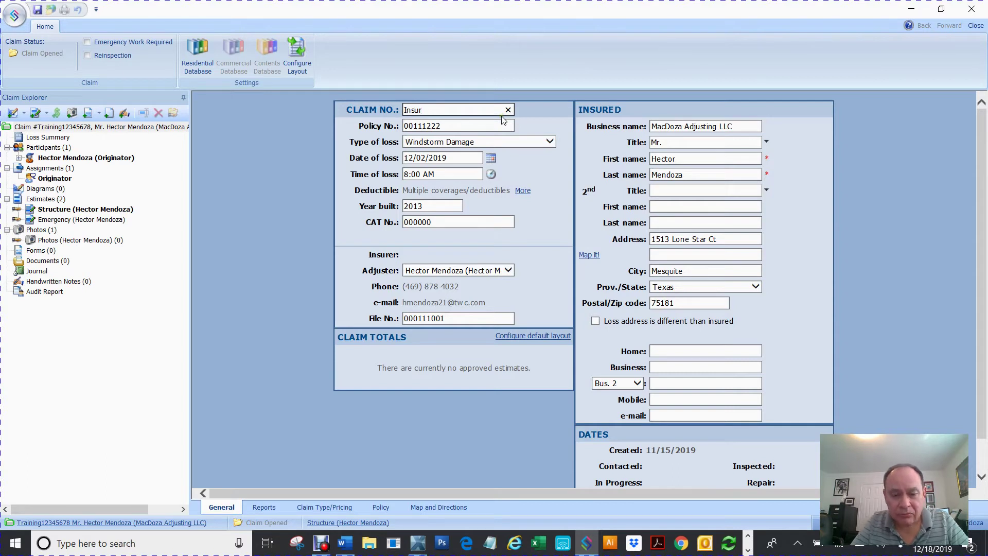
{"action": "key", "text": "BackSpace"}
{"action": "key", "text": "BackSpace"}
{"action": "key", "text": "BackSpace"}
{"action": "key", "text": "BackSpace"}
{"action": "key", "text": "BackSpace"}
{"action": "type", "text": "I"}
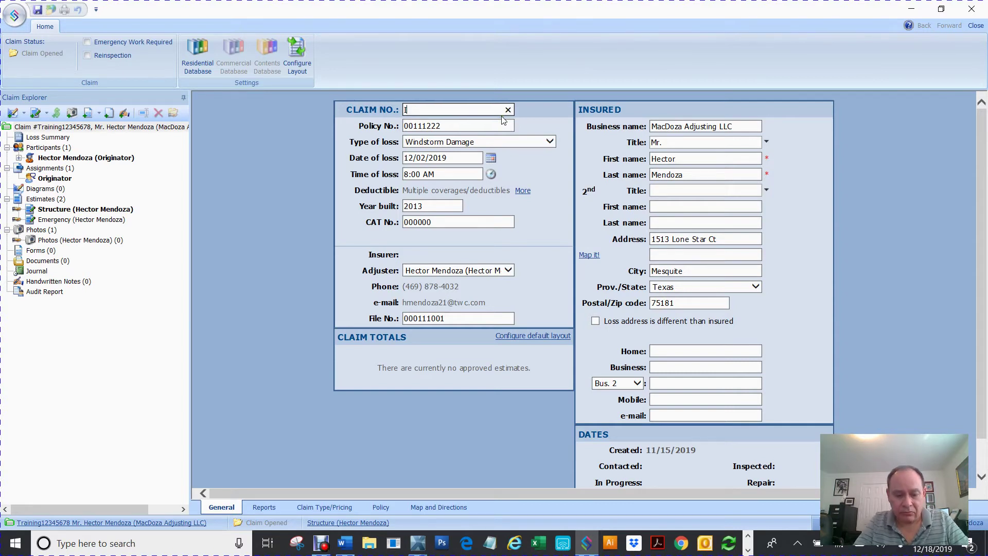
{"action": "type", "text": "nsured "}
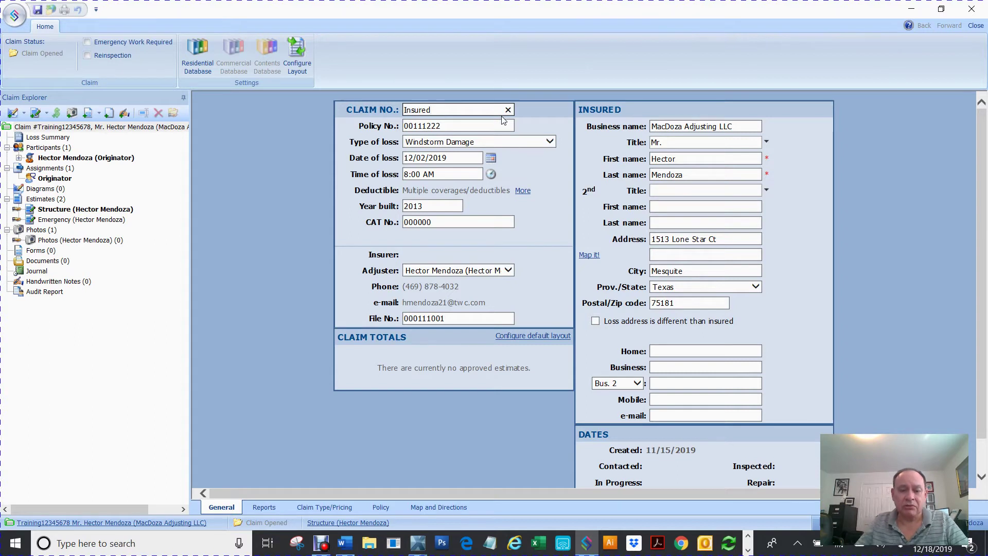
{"action": "type", "text": "Name"}
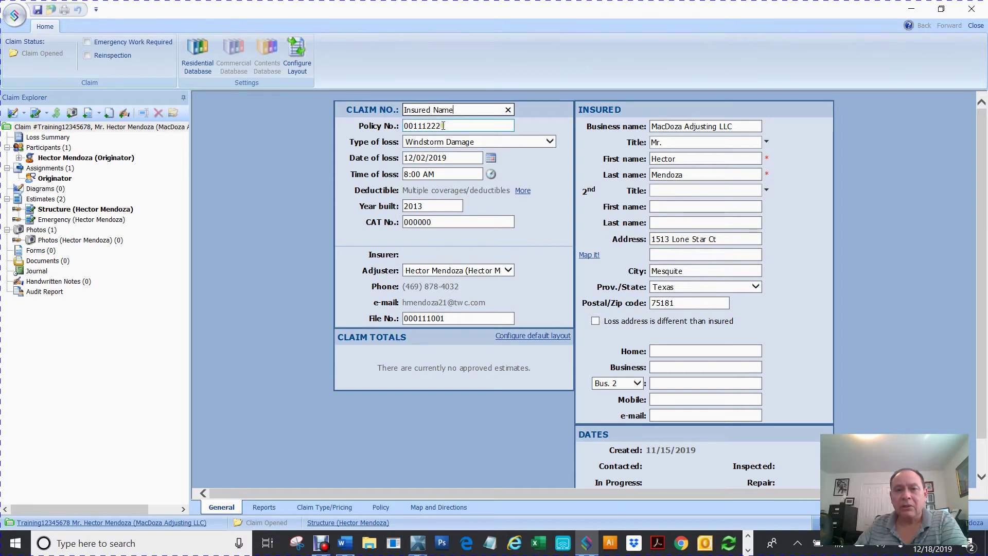
{"action": "key", "text": "Tab"}
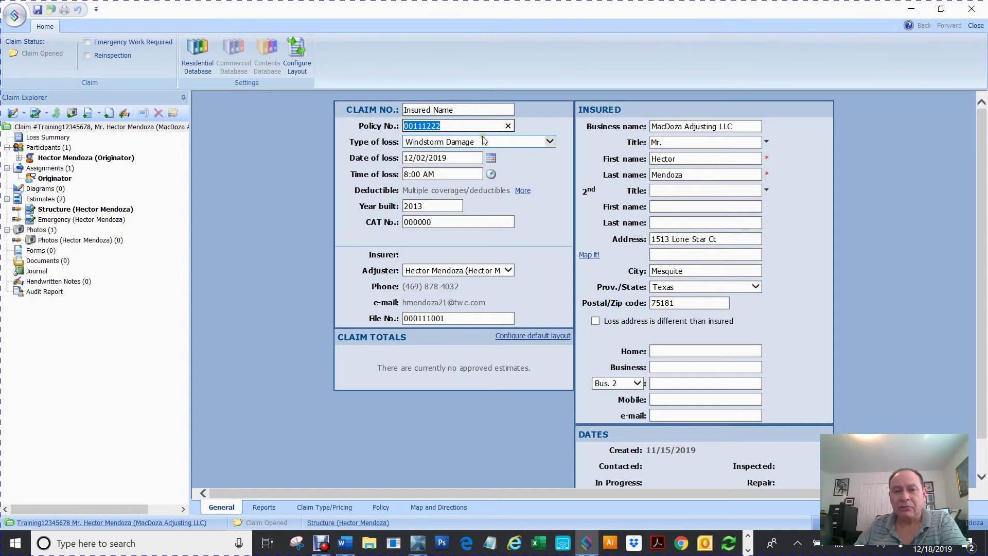
Step: Set Type of loss to Windstorm Damage, confirm 12/02/2019 at 8:00 AM, and view policy coverages
{"action": "left_click", "coordinate": [492, 140]}
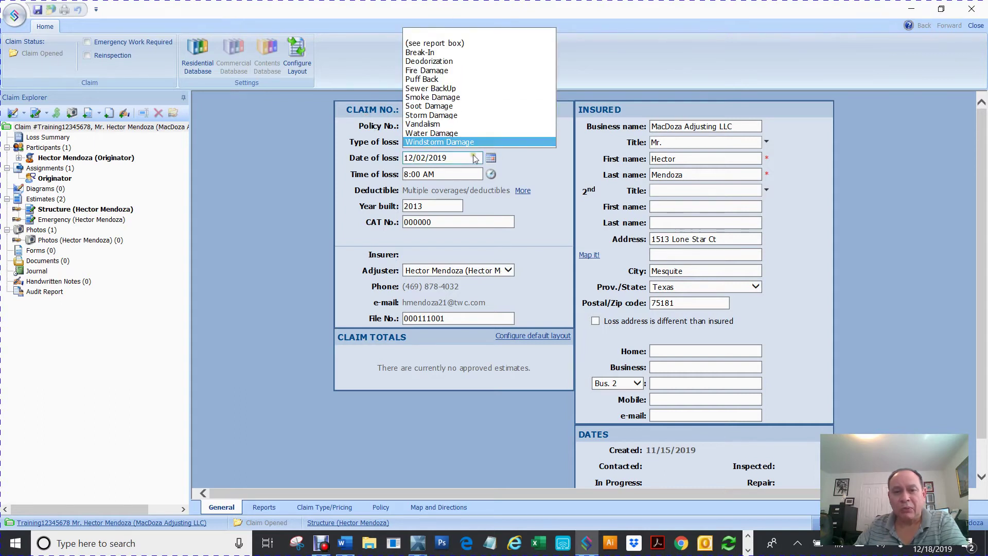
{"action": "left_click", "coordinate": [545, 176]}
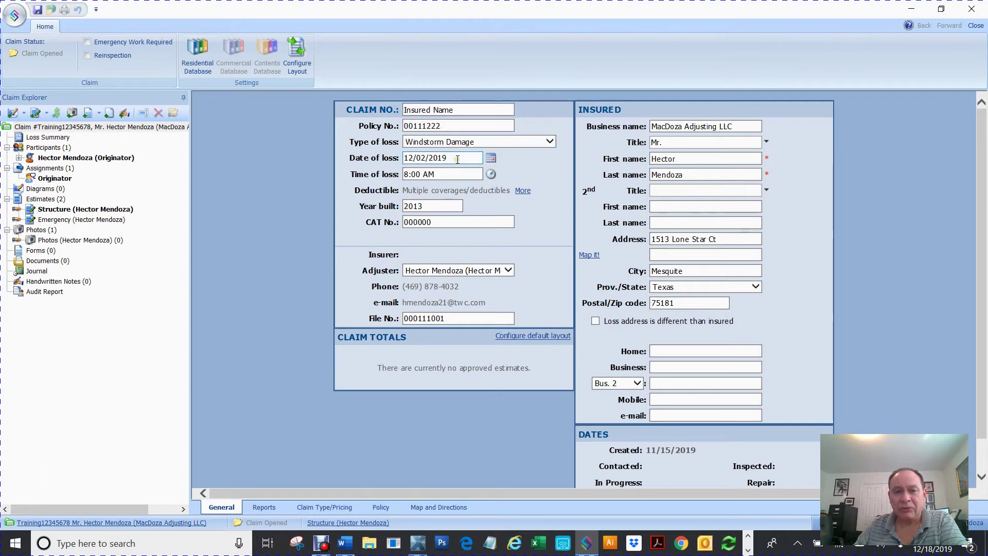
{"action": "left_click", "coordinate": [376, 149]}
{"action": "left_click", "coordinate": [382, 168]}
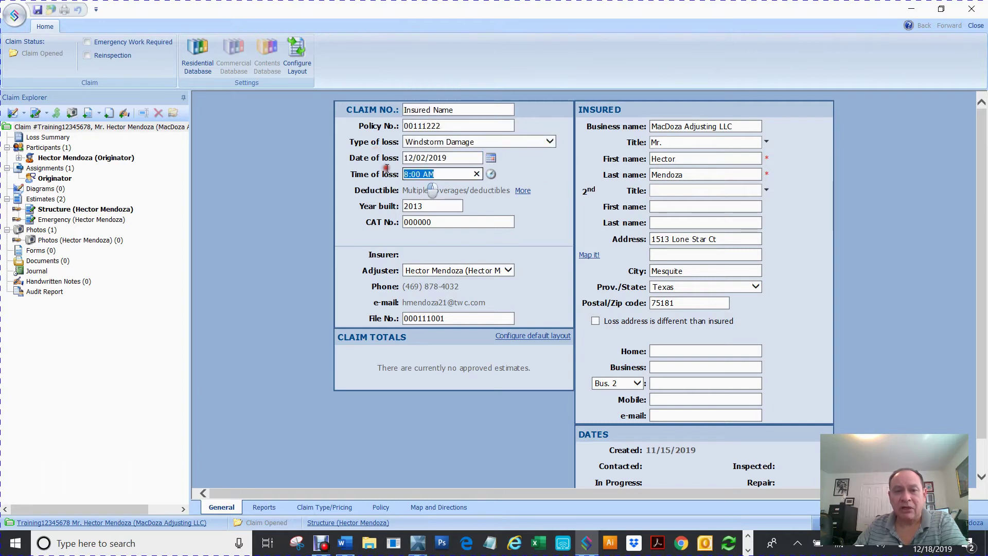
{"action": "left_click", "coordinate": [524, 191]}
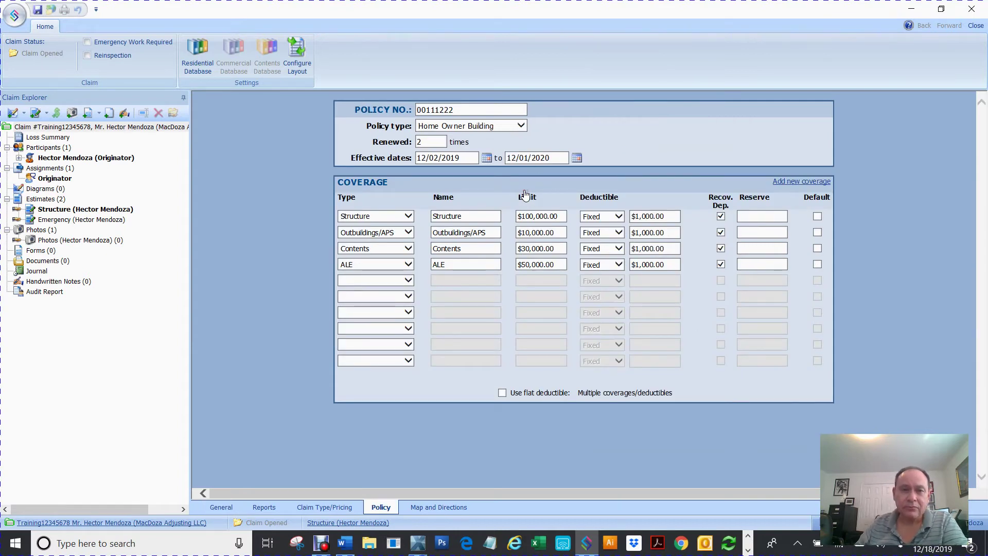
Step: Set the policy type to Home Owner Building, leaving renewals at 2
{"action": "left_click_drag", "start_coordinate": [488, 109], "coordinate": [441, 110]}
{"action": "double_click", "coordinate": [441, 112]}
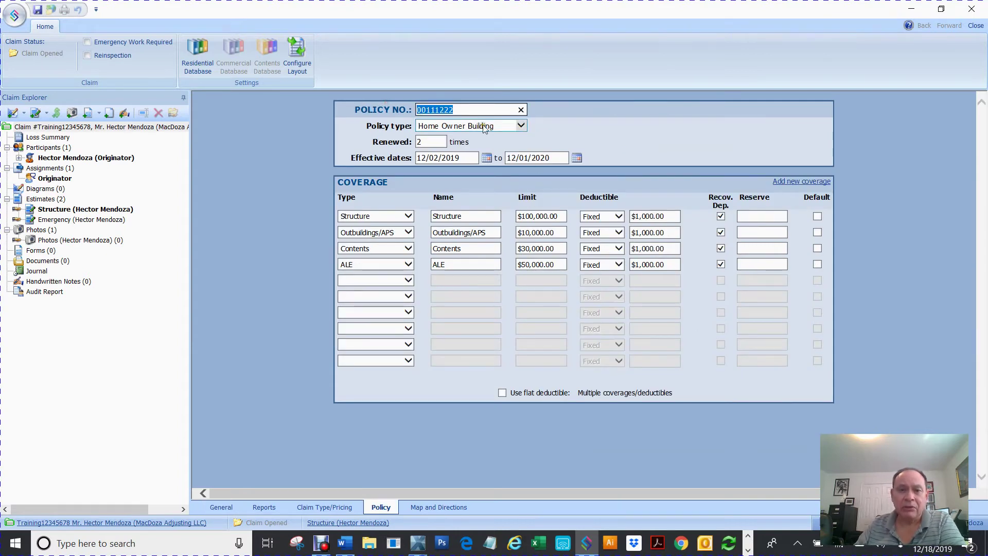
{"action": "left_click", "coordinate": [521, 126]}
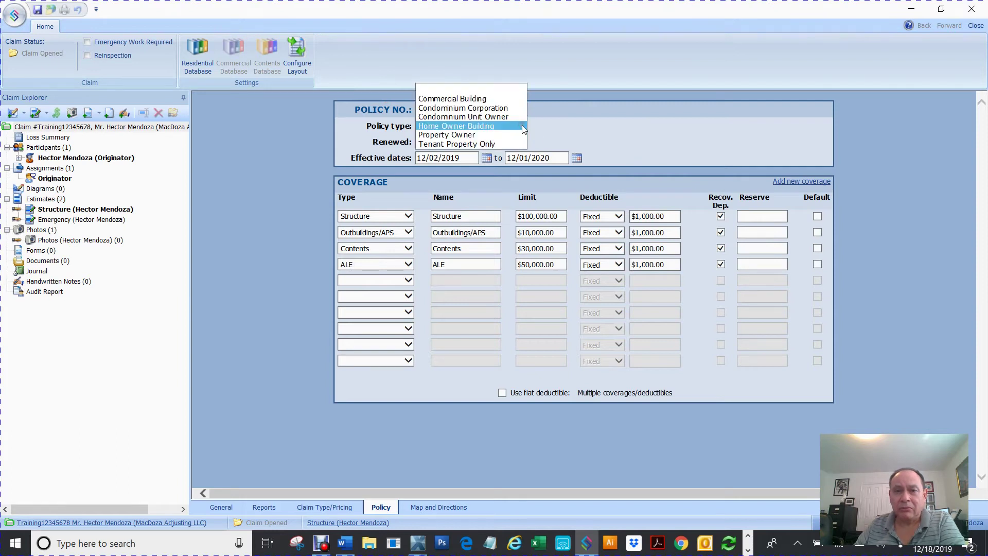
{"action": "left_click", "coordinate": [495, 126]}
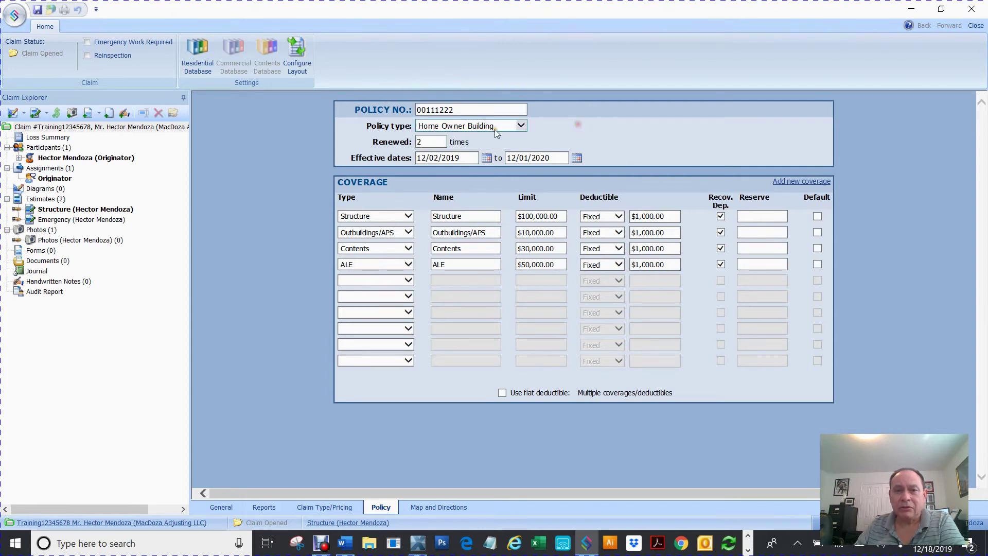
{"action": "key", "text": "Tab"}
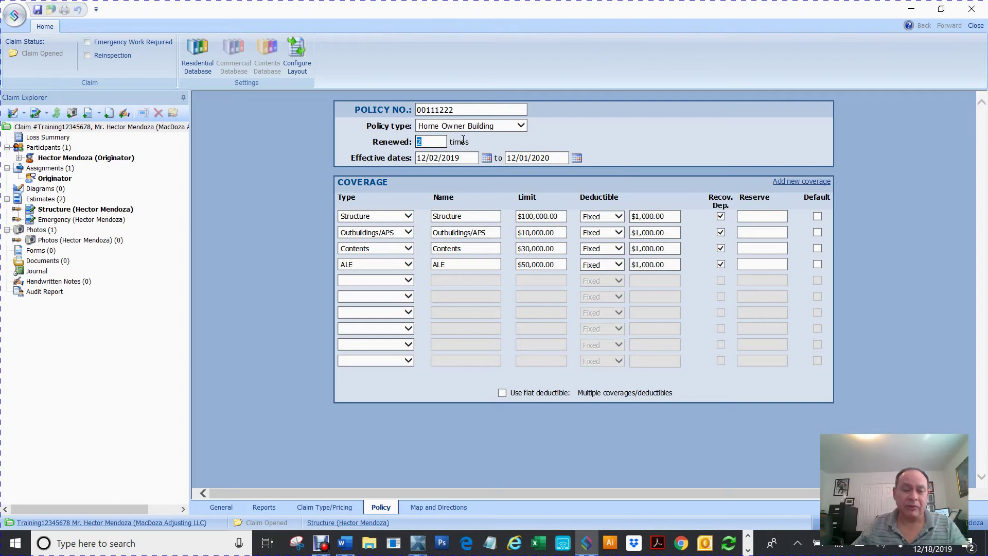
{"action": "left_click", "coordinate": [415, 198]}
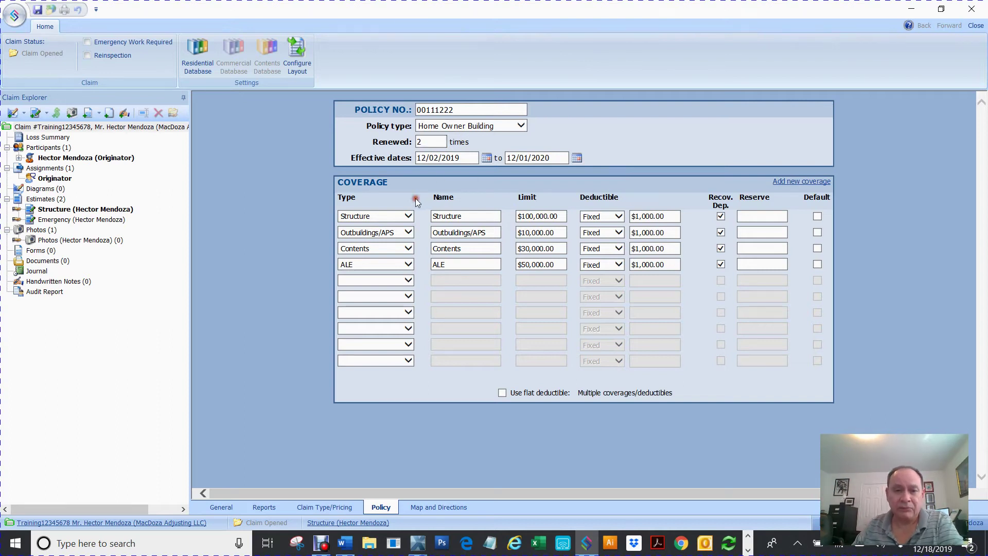
Step: Verify the coverage types Structure, Outbuildings/APS, Contents and ALE
{"action": "left_click", "coordinate": [380, 216]}
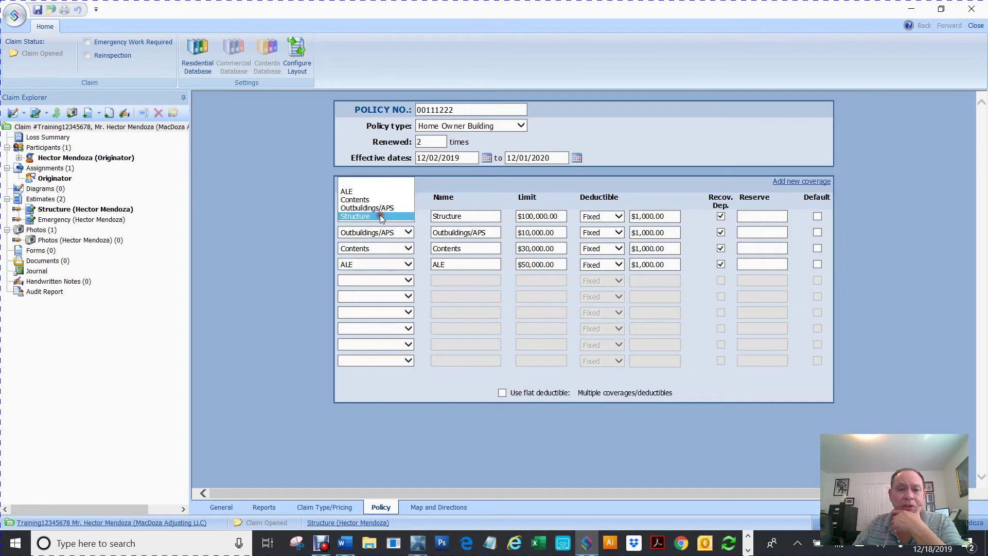
{"action": "left_click", "coordinate": [380, 214]}
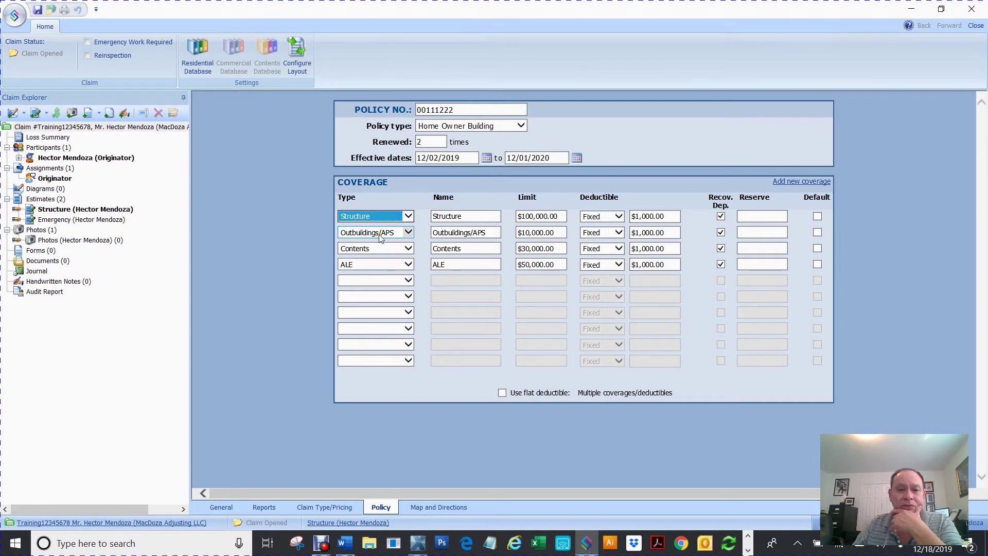
{"action": "left_click", "coordinate": [381, 231]}
{"action": "left_click", "coordinate": [380, 231]}
{"action": "left_click", "coordinate": [382, 232]}
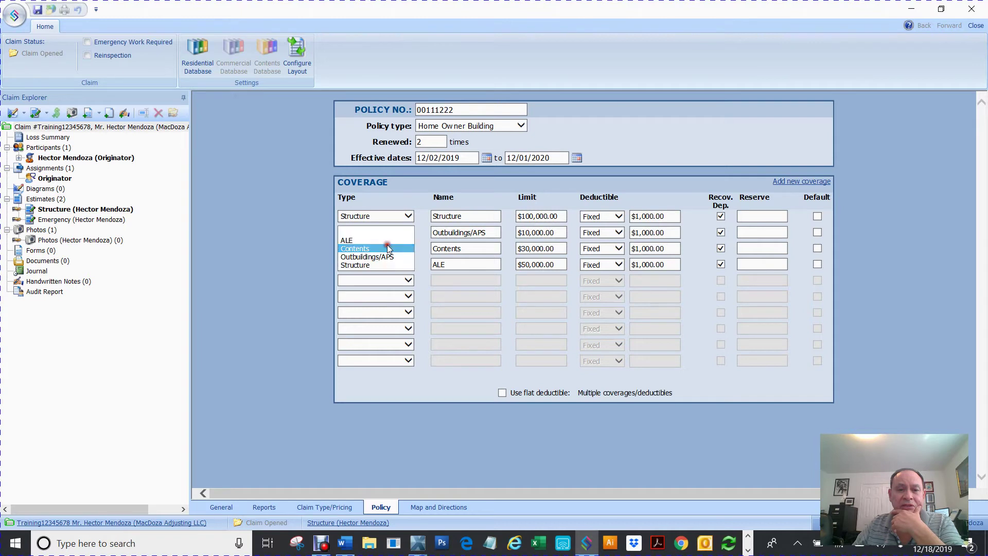
{"action": "left_click", "coordinate": [324, 264]}
{"action": "left_click", "coordinate": [373, 267]}
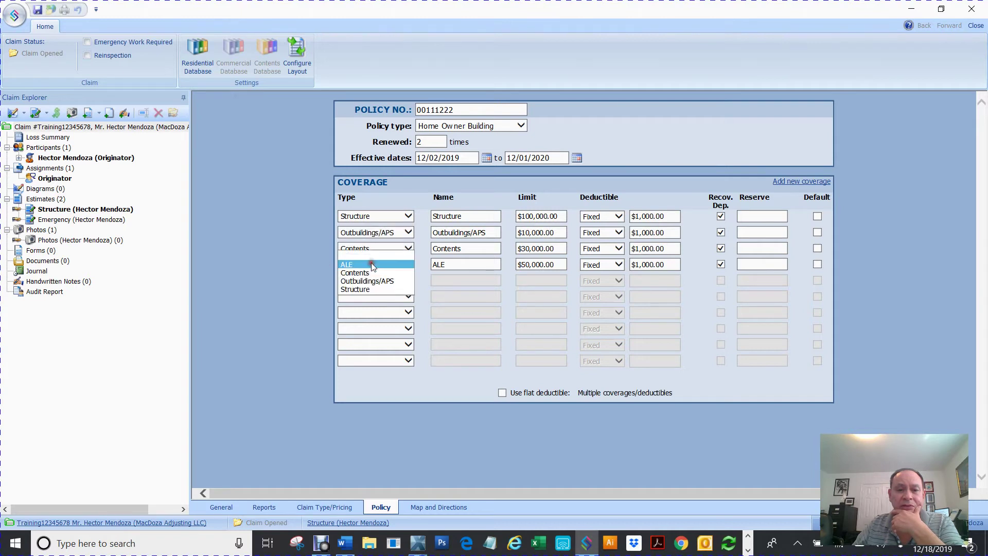
{"action": "left_click", "coordinate": [305, 263]}
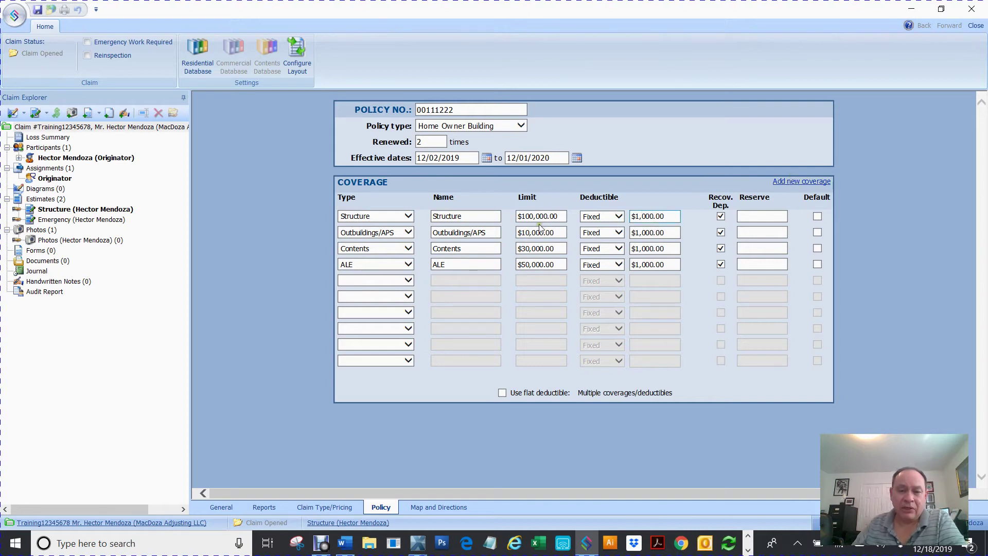
Step: Set the Structure coverage limit to $100,000.00
{"action": "left_click", "coordinate": [557, 216]}
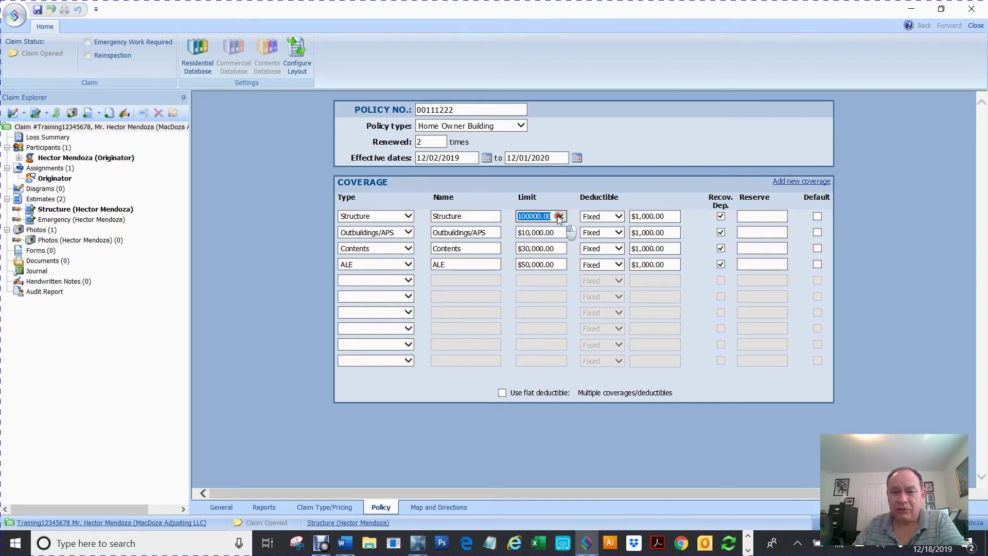
{"action": "key", "text": "BackSpace"}
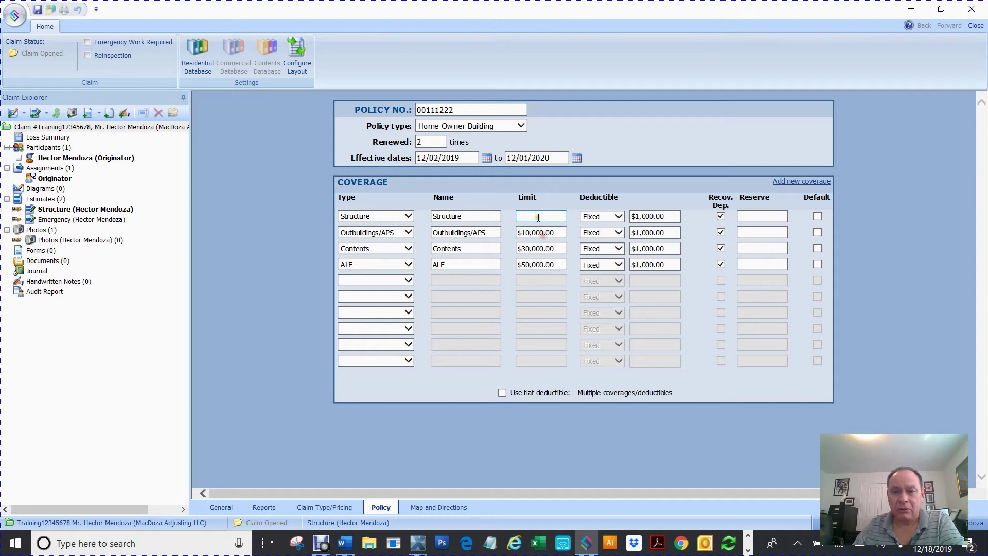
{"action": "type", "text": "100"}
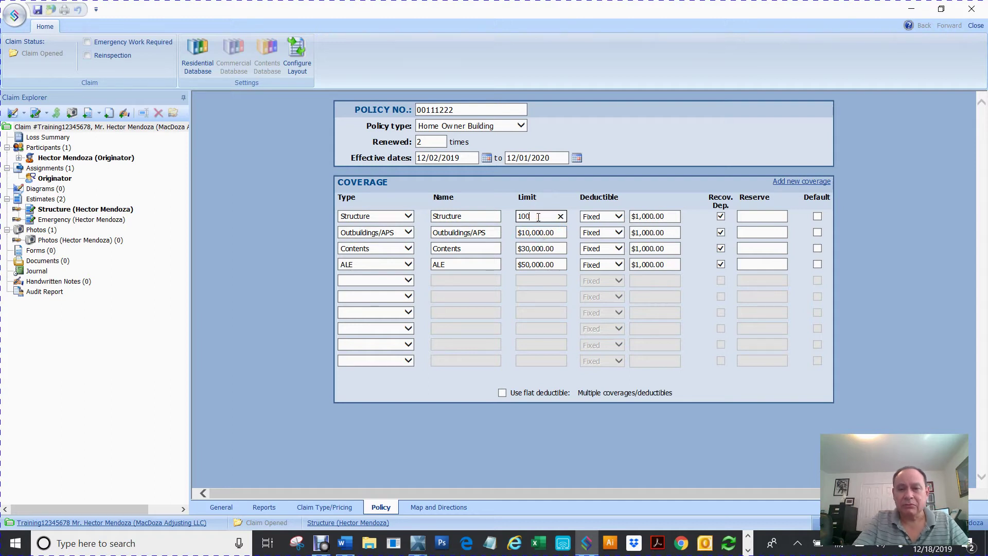
{"action": "type", "text": ",0000"}
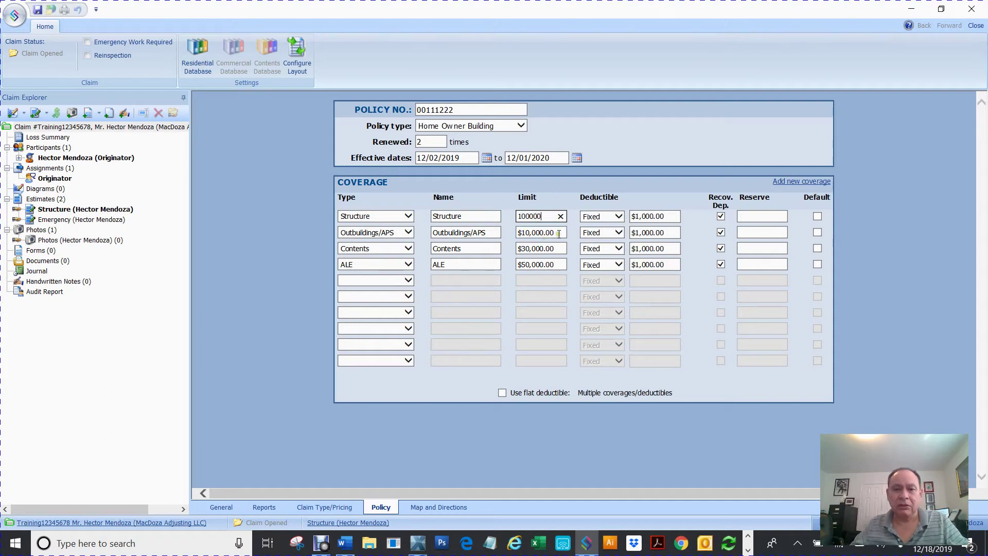
{"action": "left_click", "coordinate": [568, 269]}
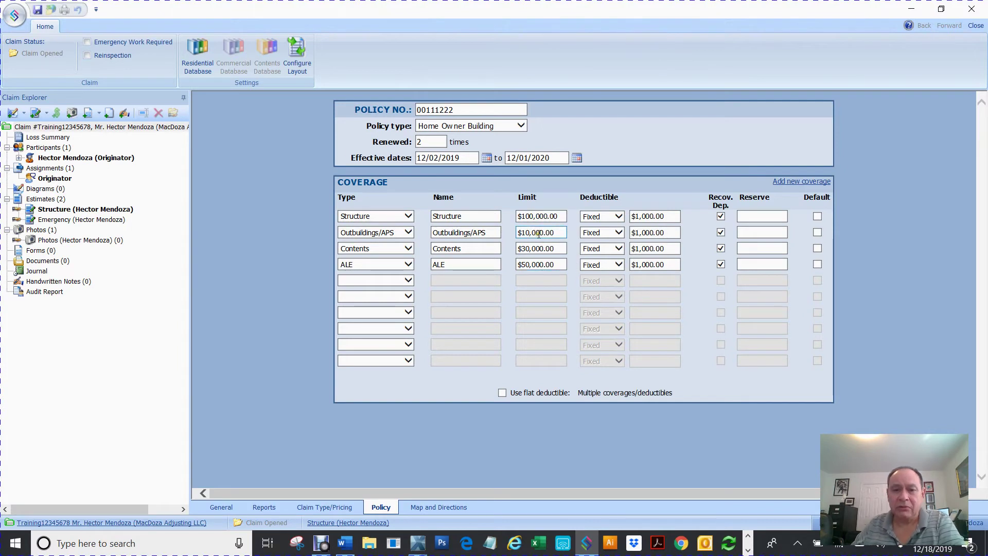
{"action": "left_click", "coordinate": [663, 219]}
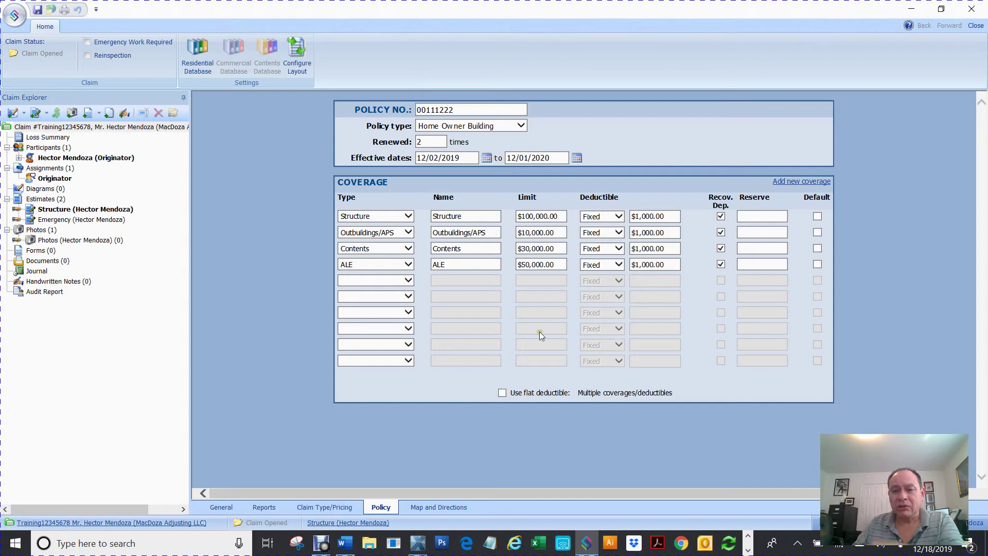
Step: Leave Use flat deductible unticked for per-coverage deductibles, then choose a Residential Database
{"action": "left_click", "coordinate": [502, 394]}
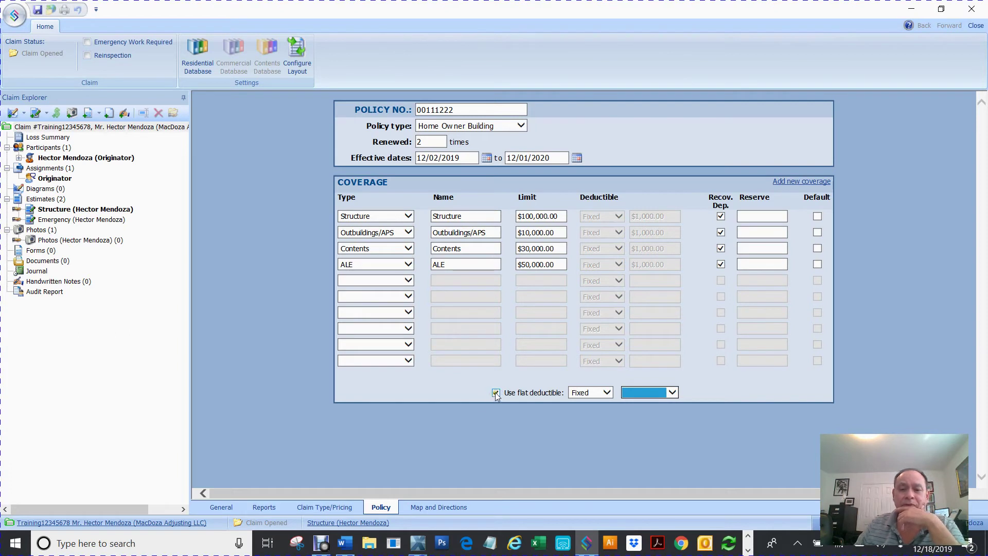
{"action": "left_click", "coordinate": [496, 392]}
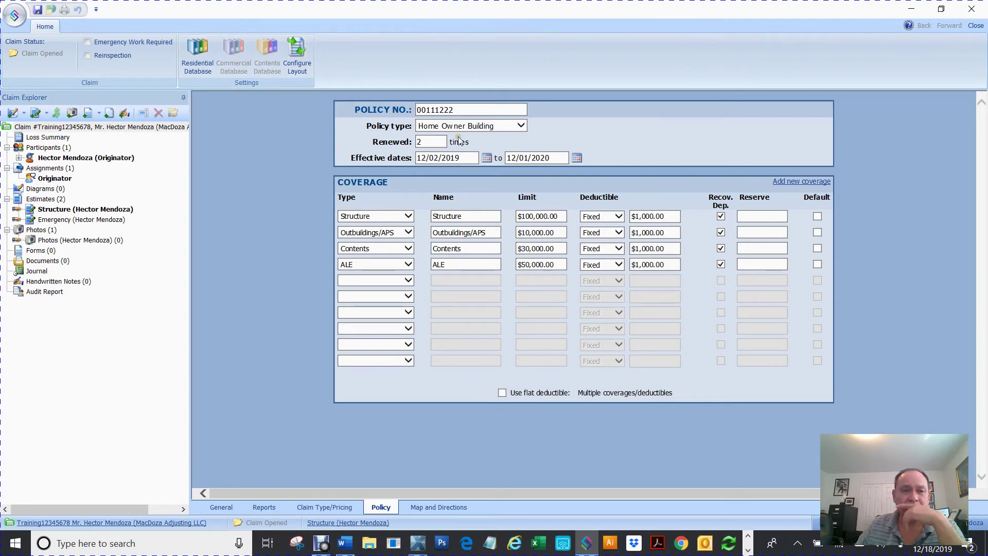
{"action": "left_click", "coordinate": [199, 50]}
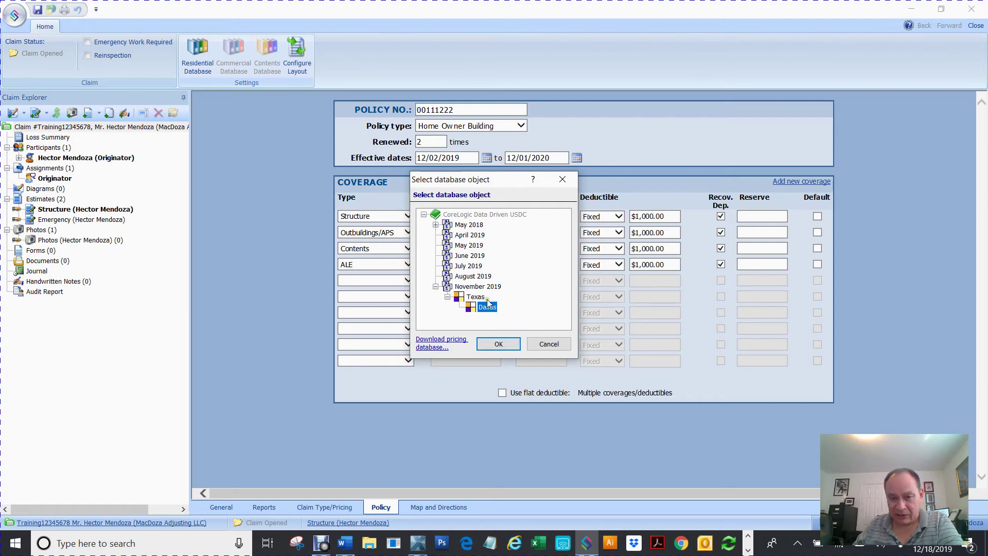
Step: Confirm the November 2019 Texas Dallas pricing database and bring up the estimate totals layout defaults
{"action": "left_click", "coordinate": [498, 345]}
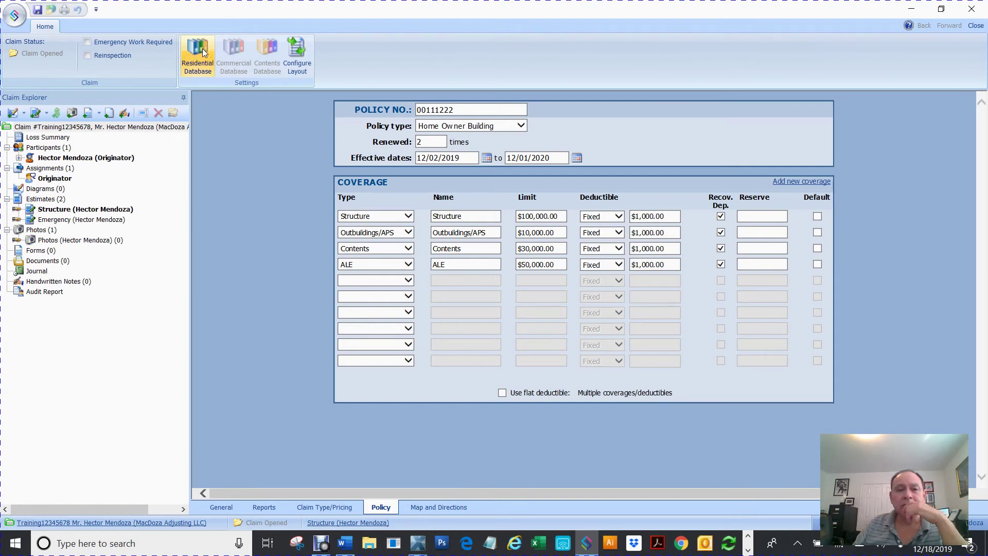
{"action": "left_click", "coordinate": [298, 49]}
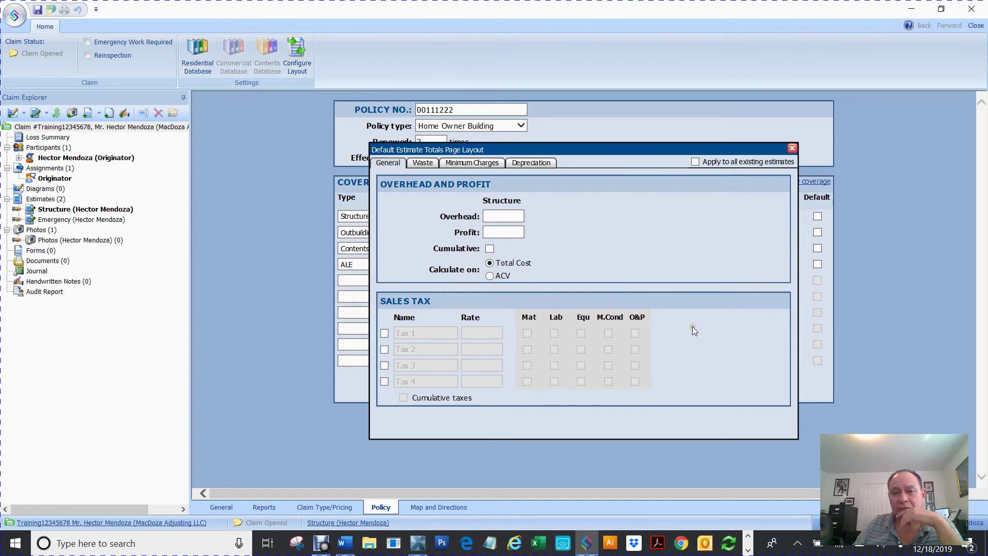
{"action": "left_click", "coordinate": [501, 216]}
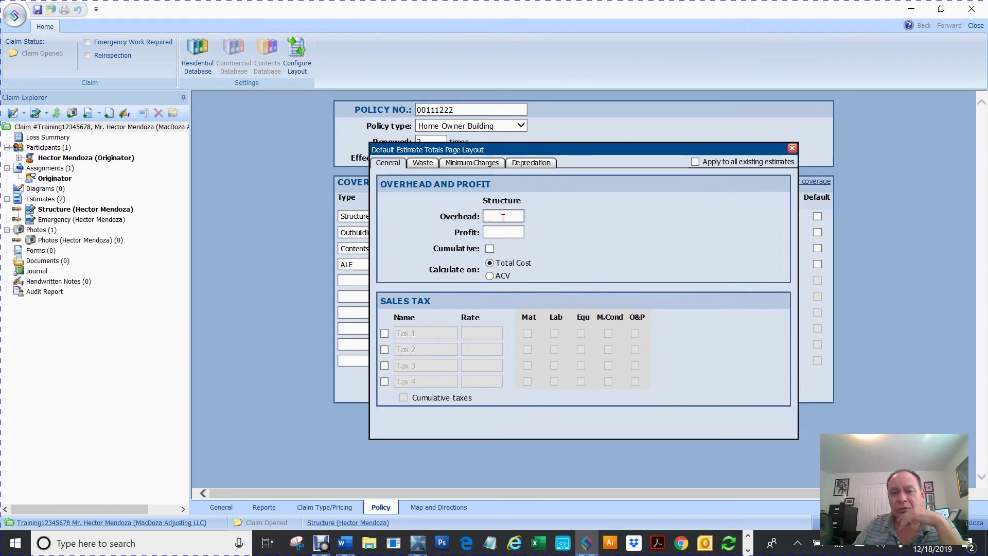
{"action": "left_click", "coordinate": [497, 232]}
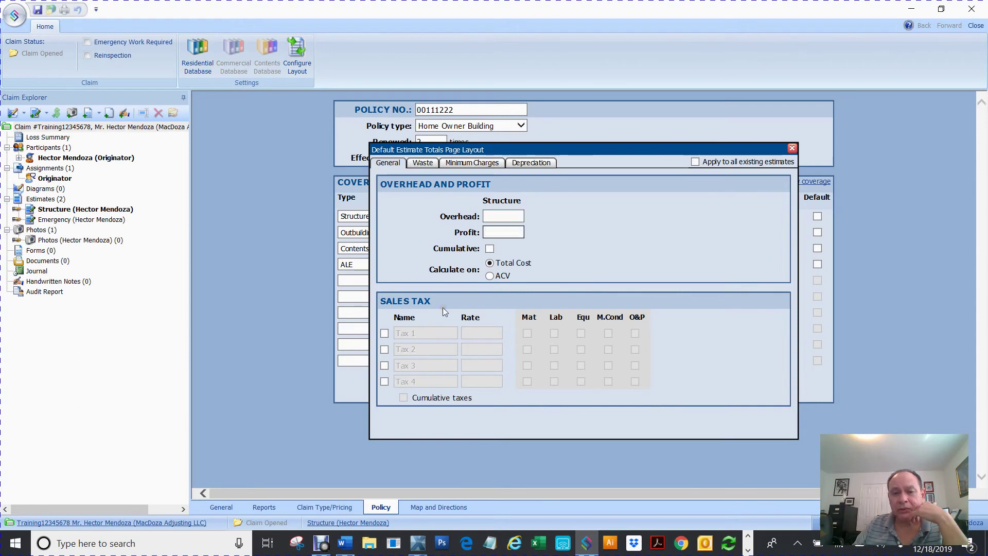
{"action": "left_click", "coordinate": [423, 162]}
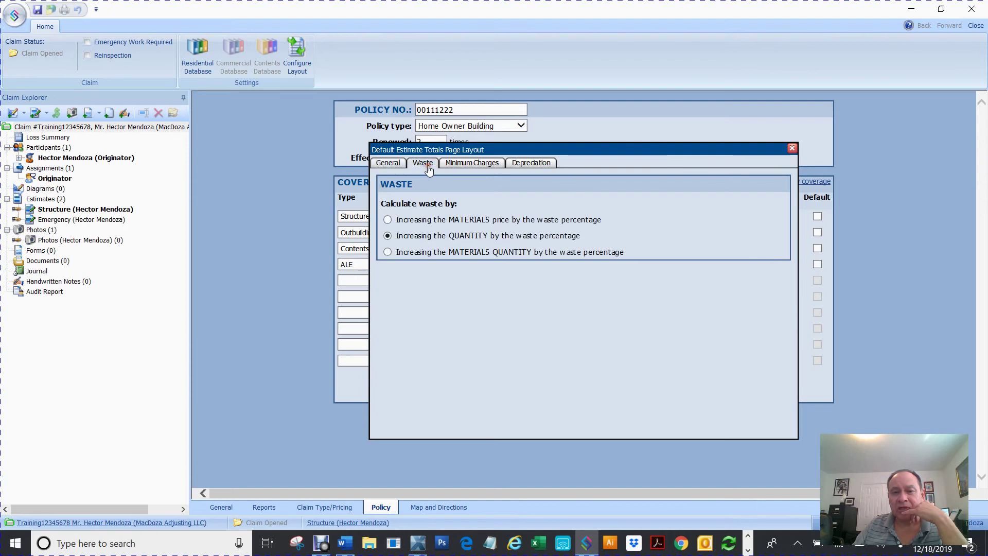
{"action": "left_click", "coordinate": [472, 164]}
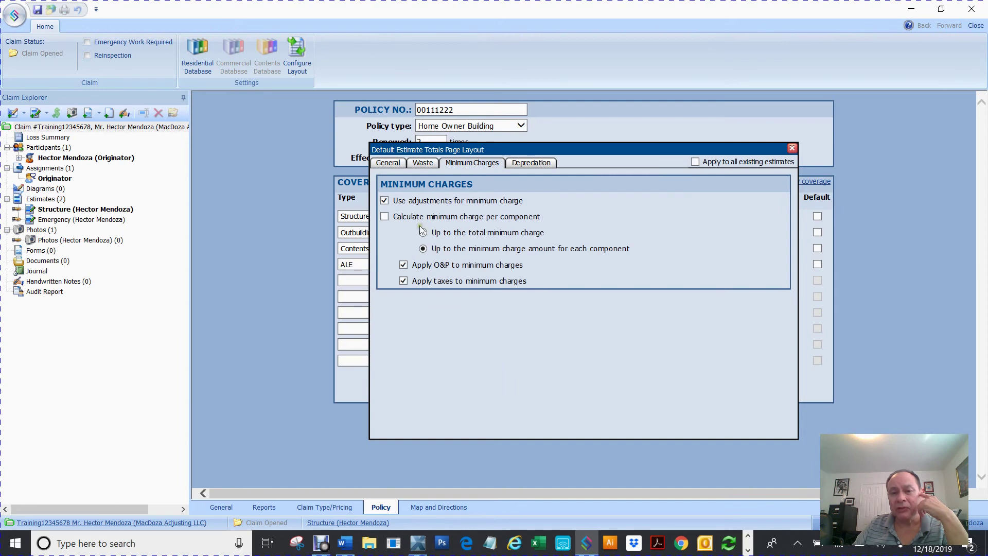
{"action": "left_click", "coordinate": [535, 163]}
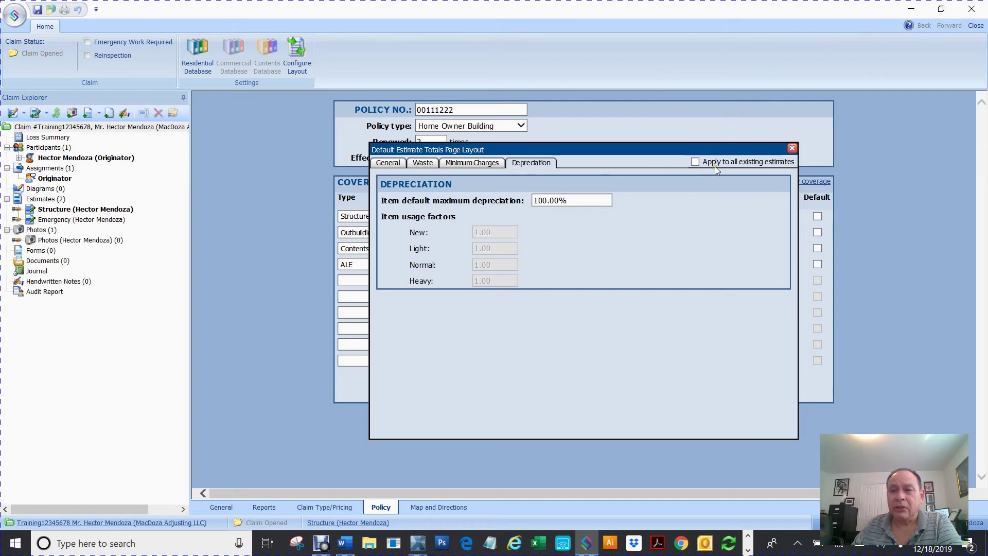
{"action": "left_click", "coordinate": [792, 148]}
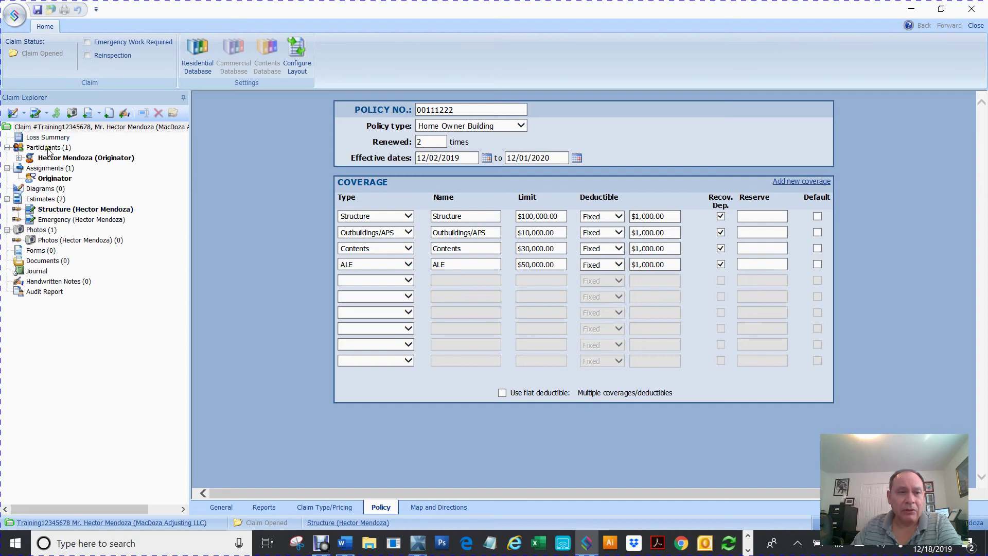
{"action": "double_click", "coordinate": [78, 159]}
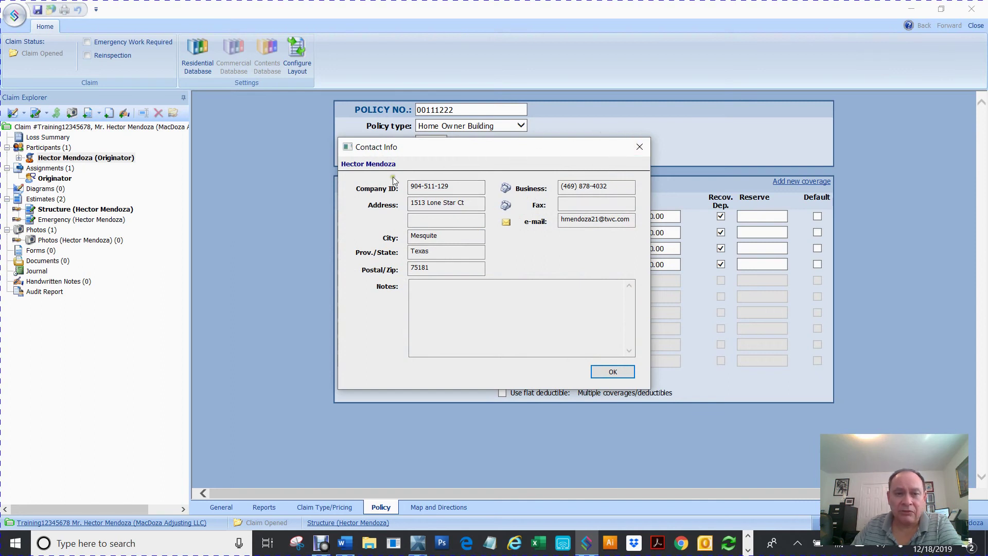
{"action": "left_click_drag", "start_coordinate": [481, 187], "coordinate": [466, 203]}
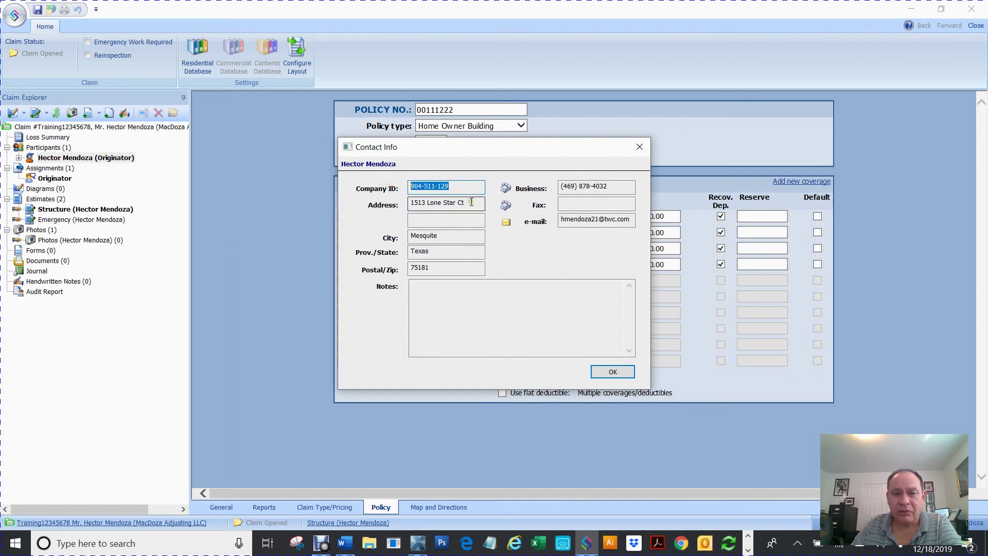
{"action": "left_click_drag", "start_coordinate": [436, 235], "coordinate": [410, 236]}
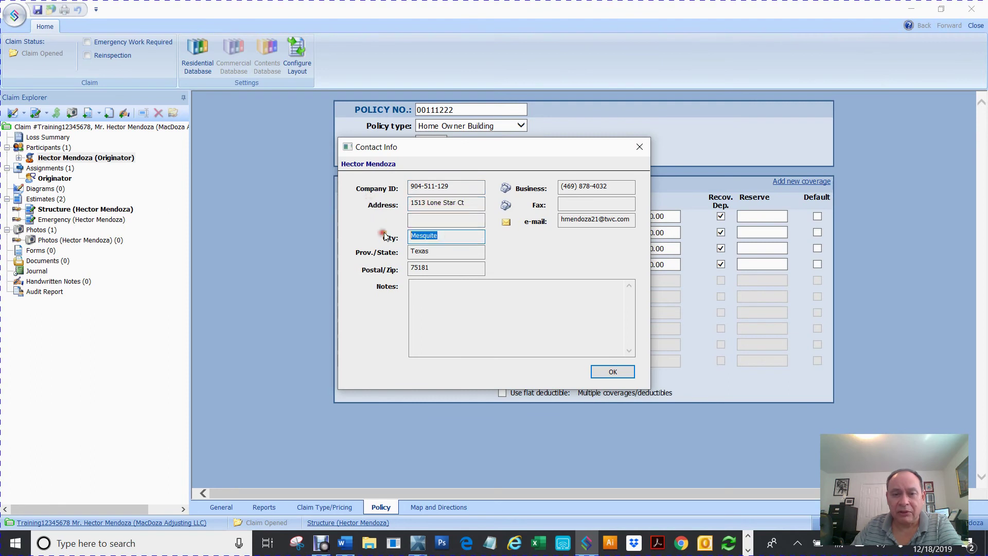
{"action": "left_click", "coordinate": [639, 148]}
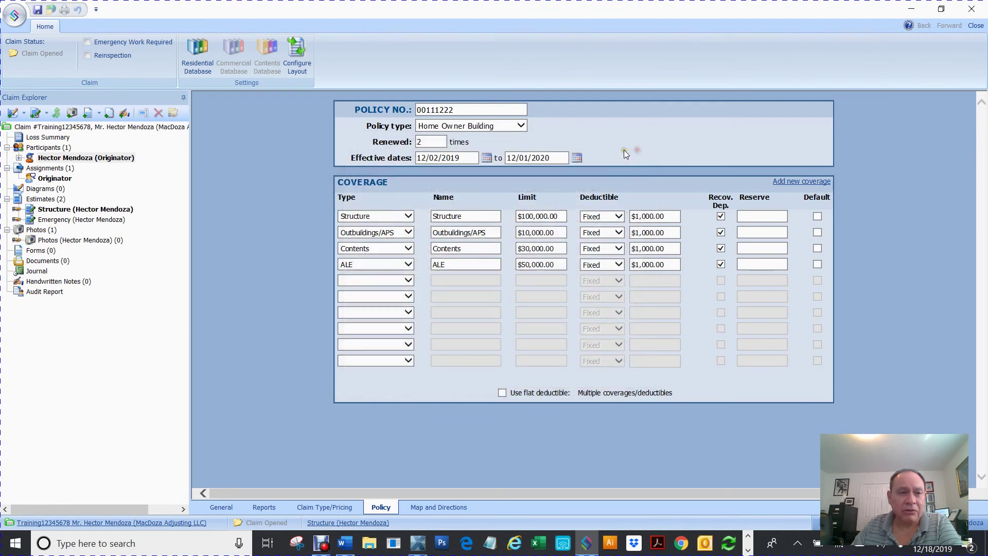
Step: Mark Inspection Scheduled for 12/19/2019 8:00 AM in the Originator assignment, then switch to Debut
{"action": "left_click", "coordinate": [52, 178]}
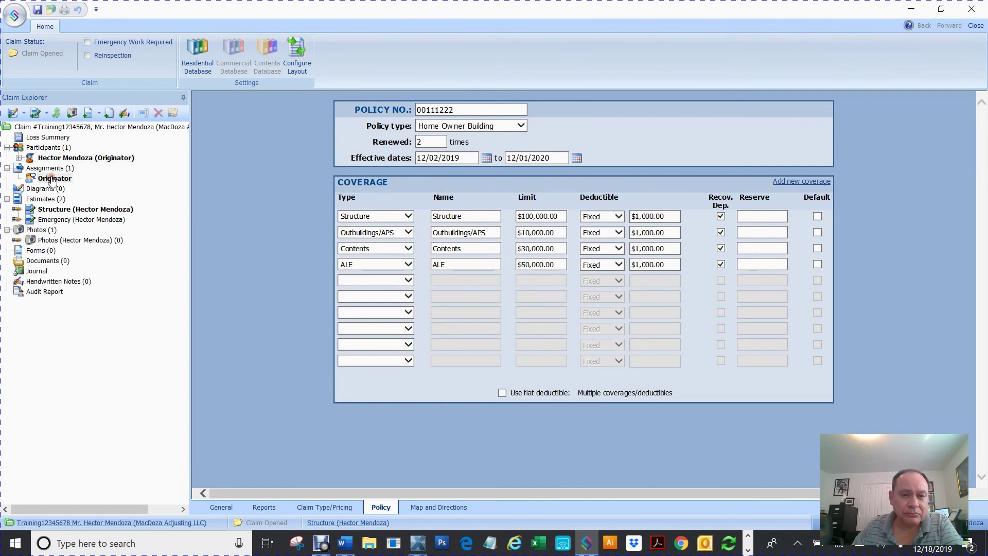
{"action": "double_click", "coordinate": [52, 179]}
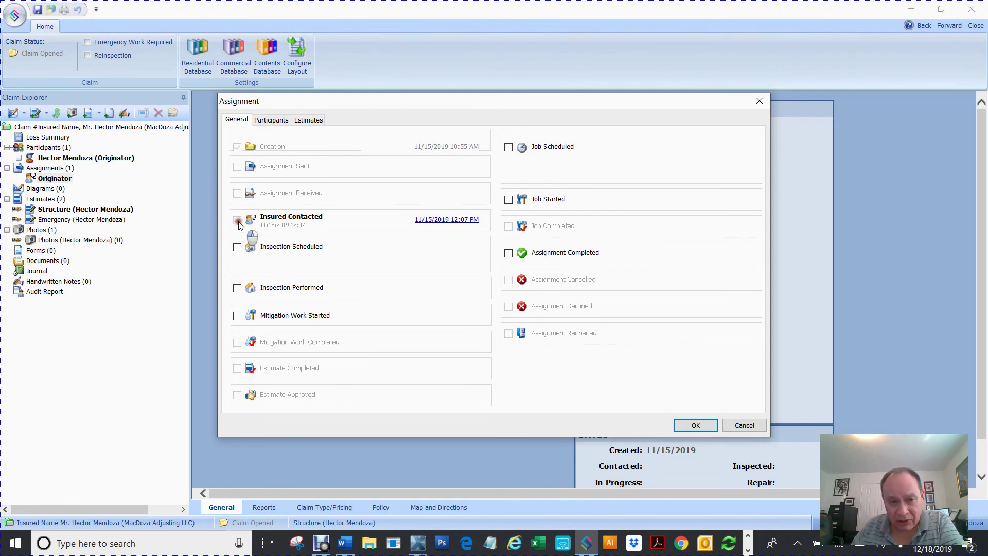
{"action": "left_click", "coordinate": [458, 220]}
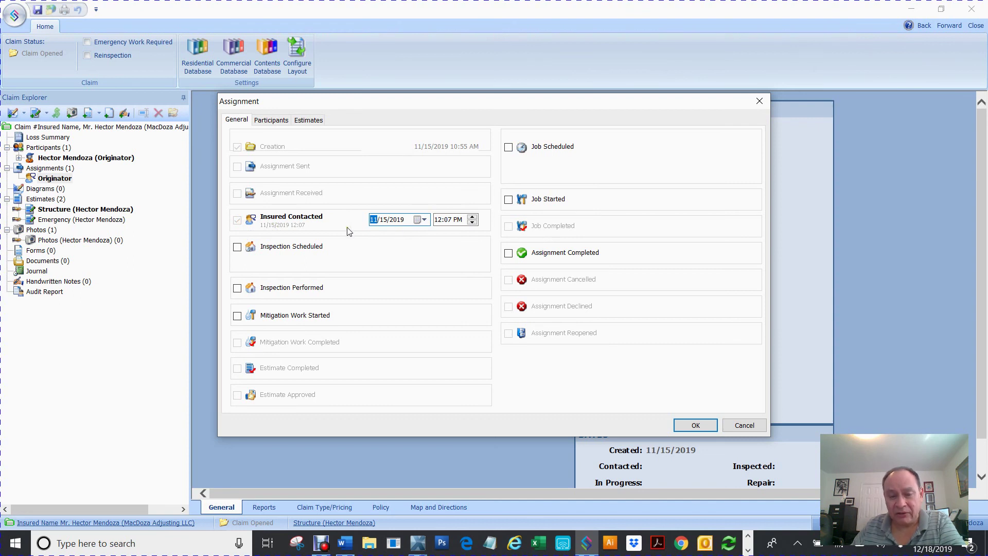
{"action": "left_click", "coordinate": [389, 254]}
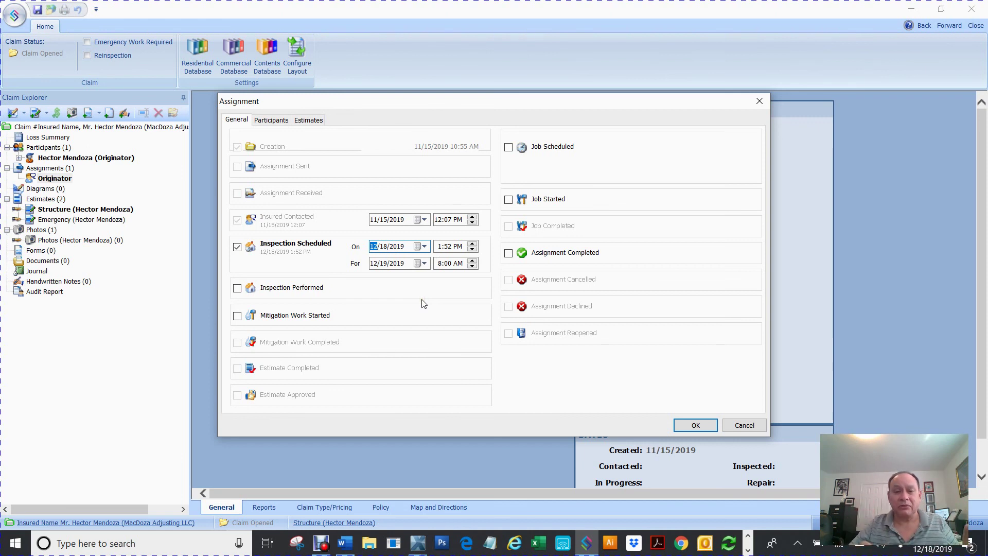
{"action": "left_click", "coordinate": [696, 426]}
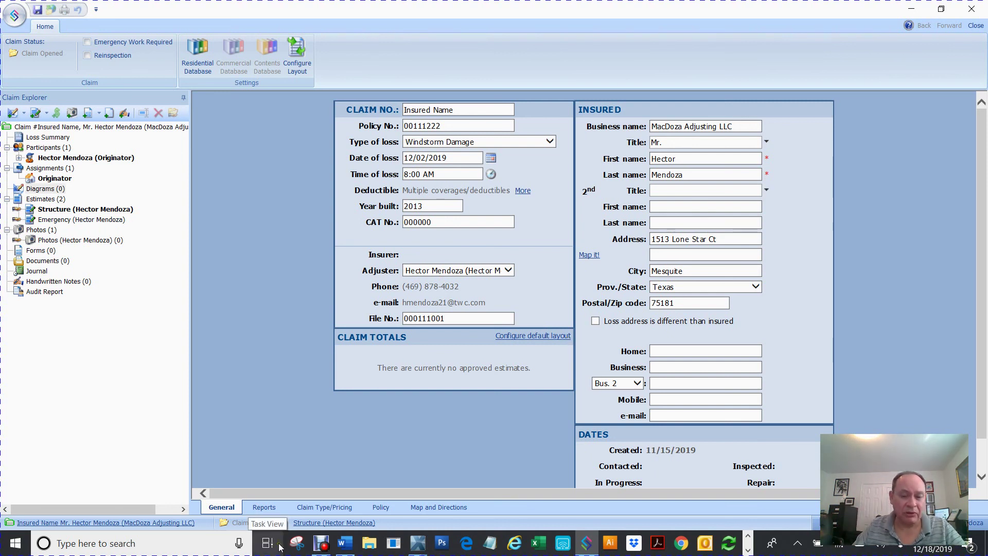
{"action": "left_click", "coordinate": [324, 549]}
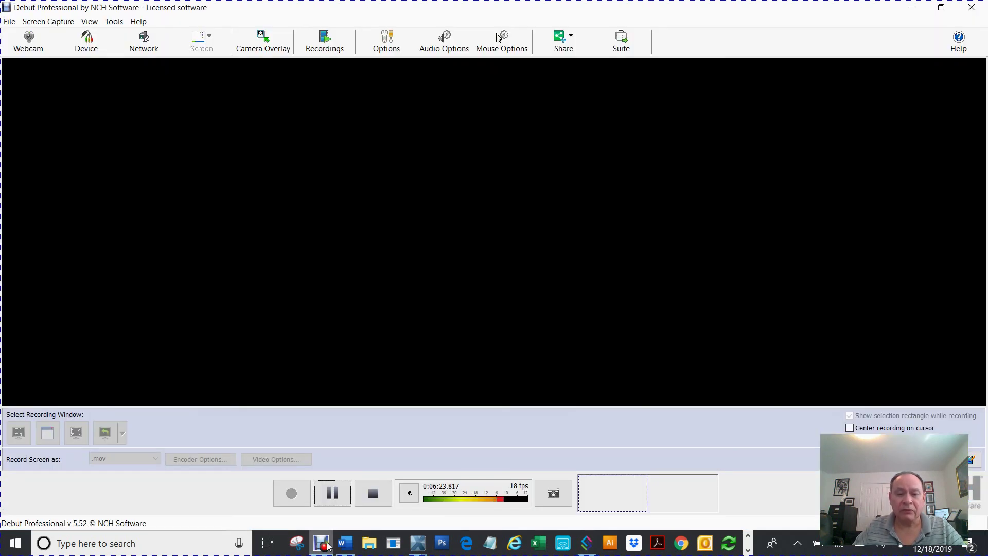